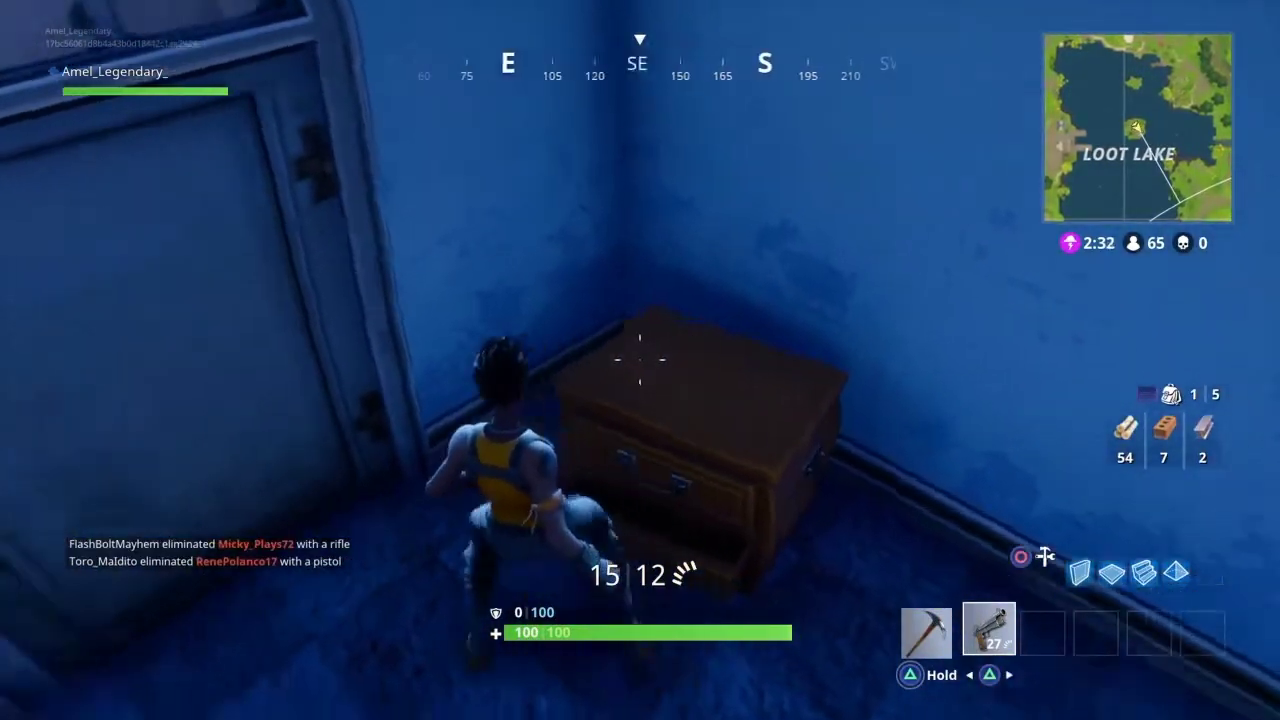
pyautogui.press('e')
pyautogui.press('w')
pyautogui.press('w')
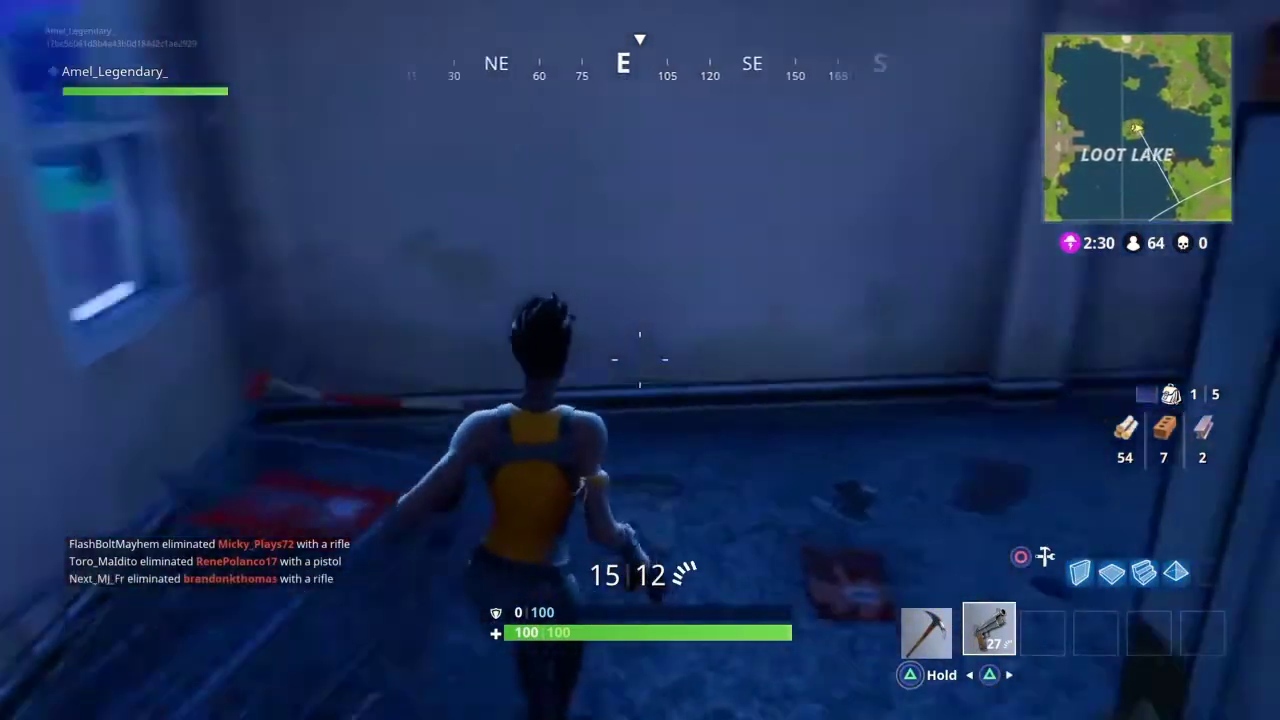
pyautogui.press('w')
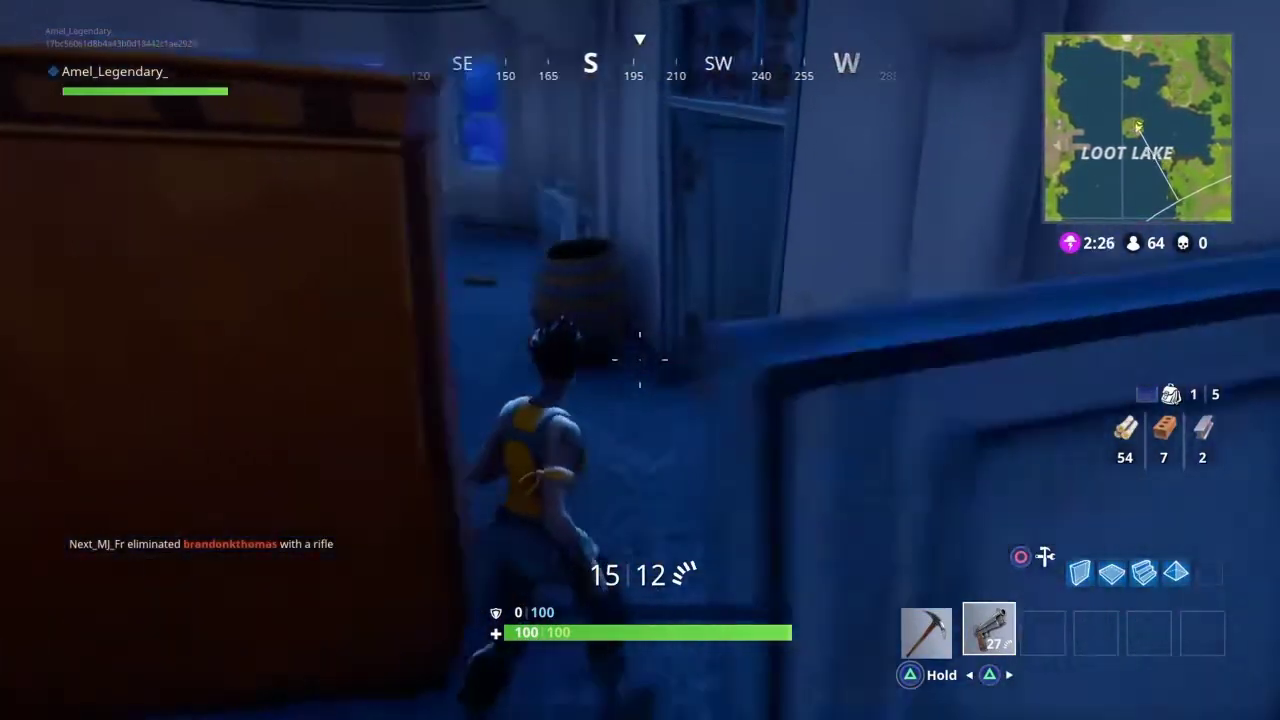
pyautogui.press('w')
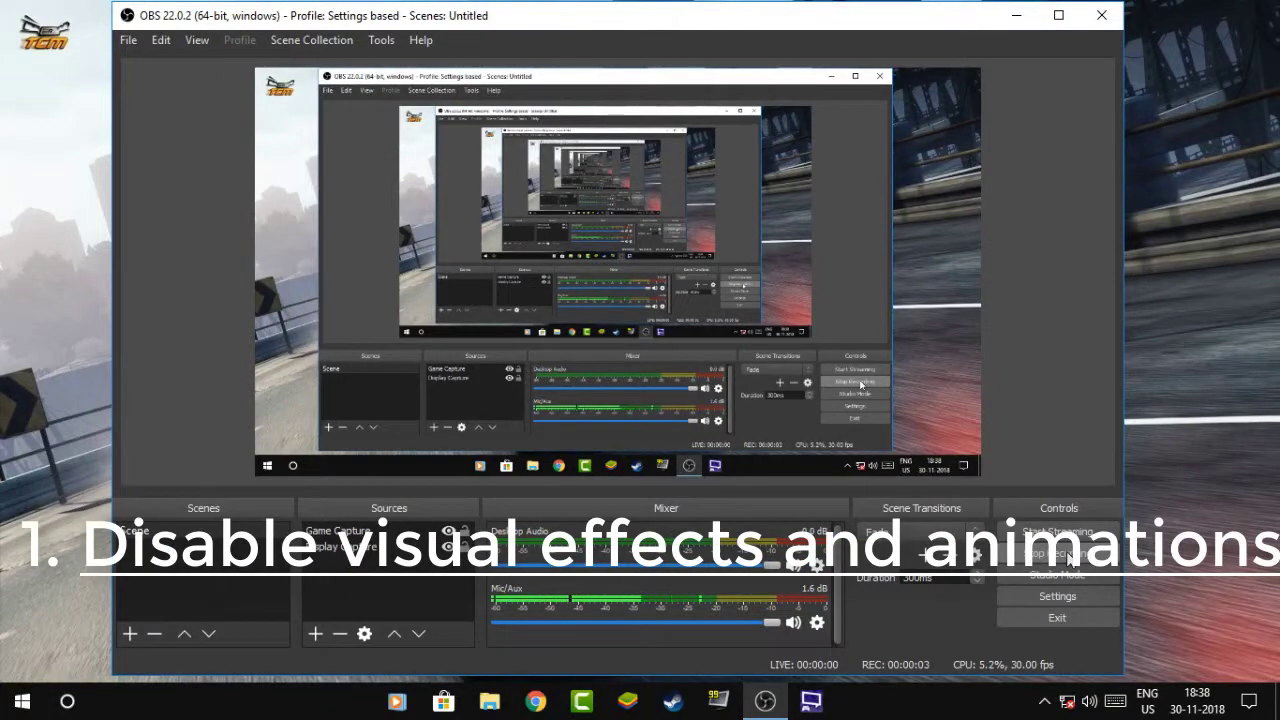
# - Open the Performance Options from the advanced system settings in This PC's properties
pyautogui.click(489, 701)
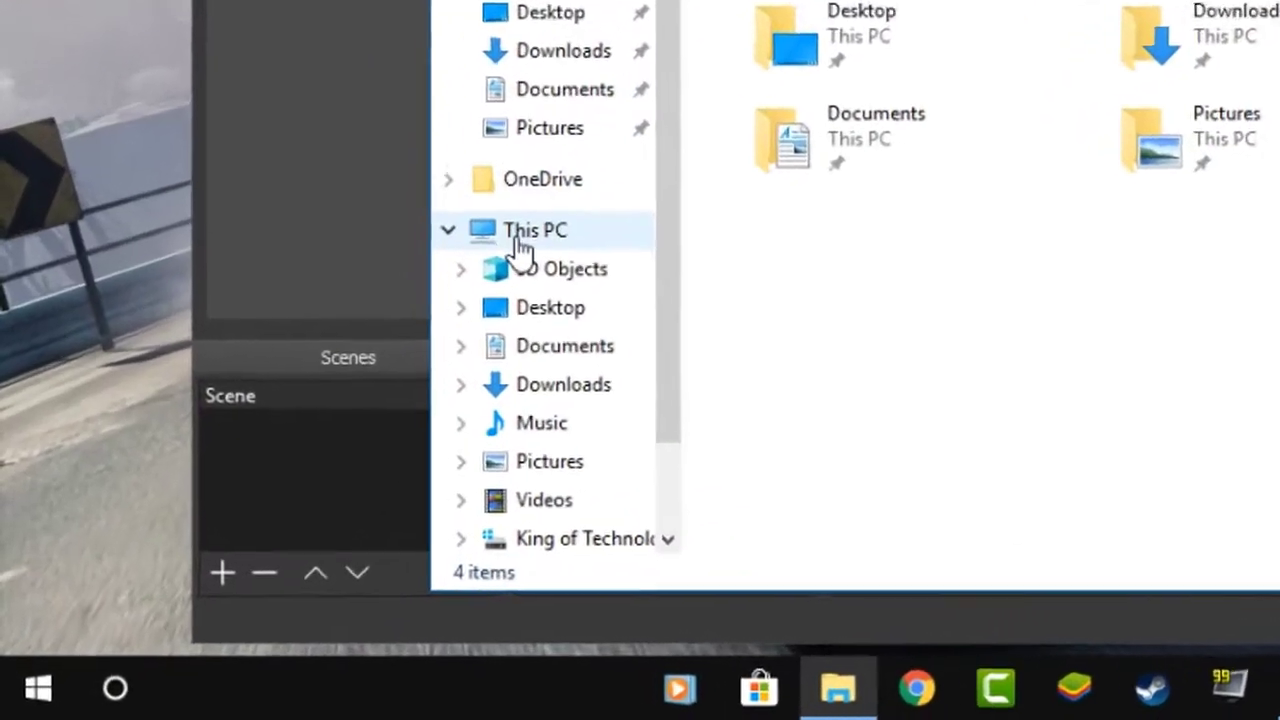
pyautogui.rightClick(516, 238)
pyautogui.click(595, 212)
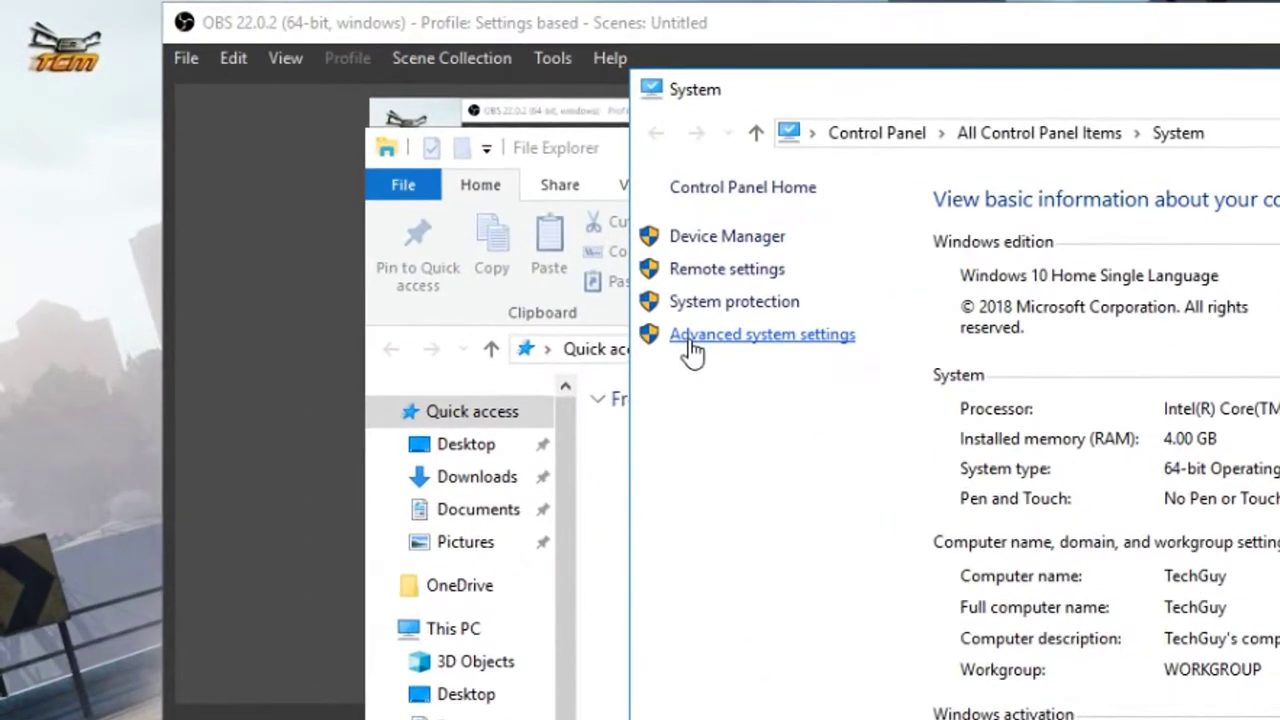
pyautogui.click(490, 235)
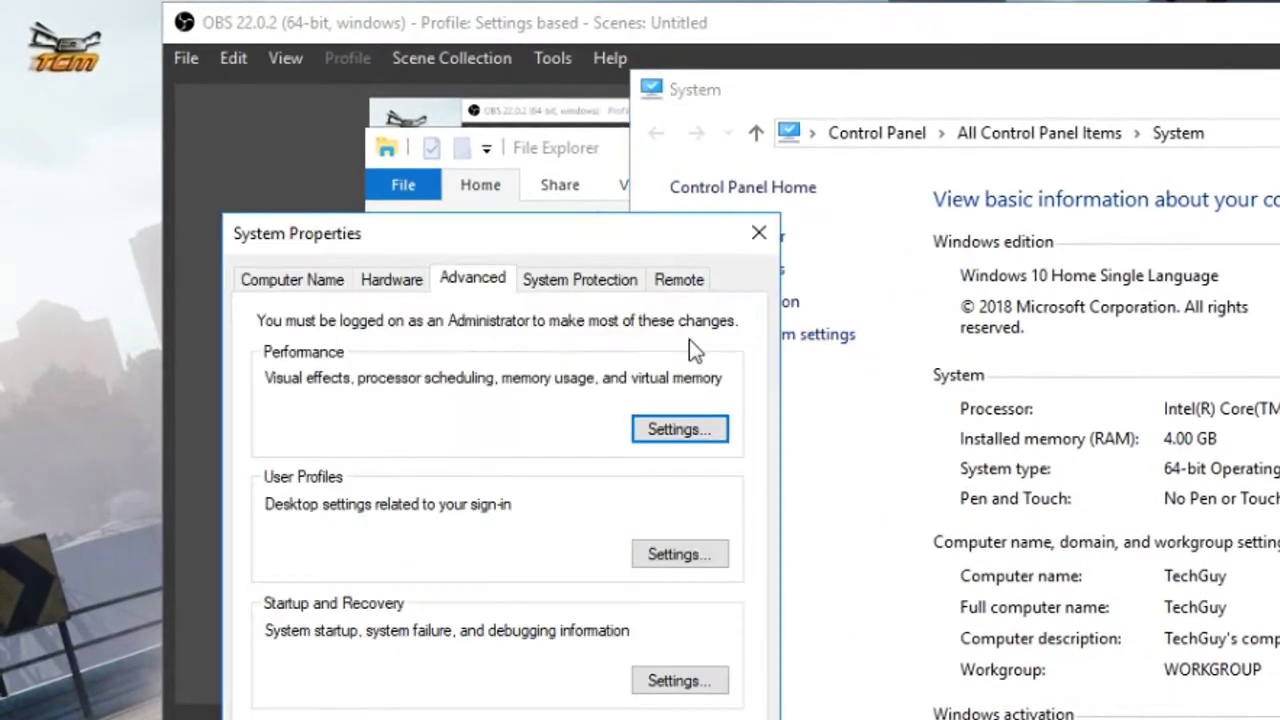
pyautogui.click(692, 436)
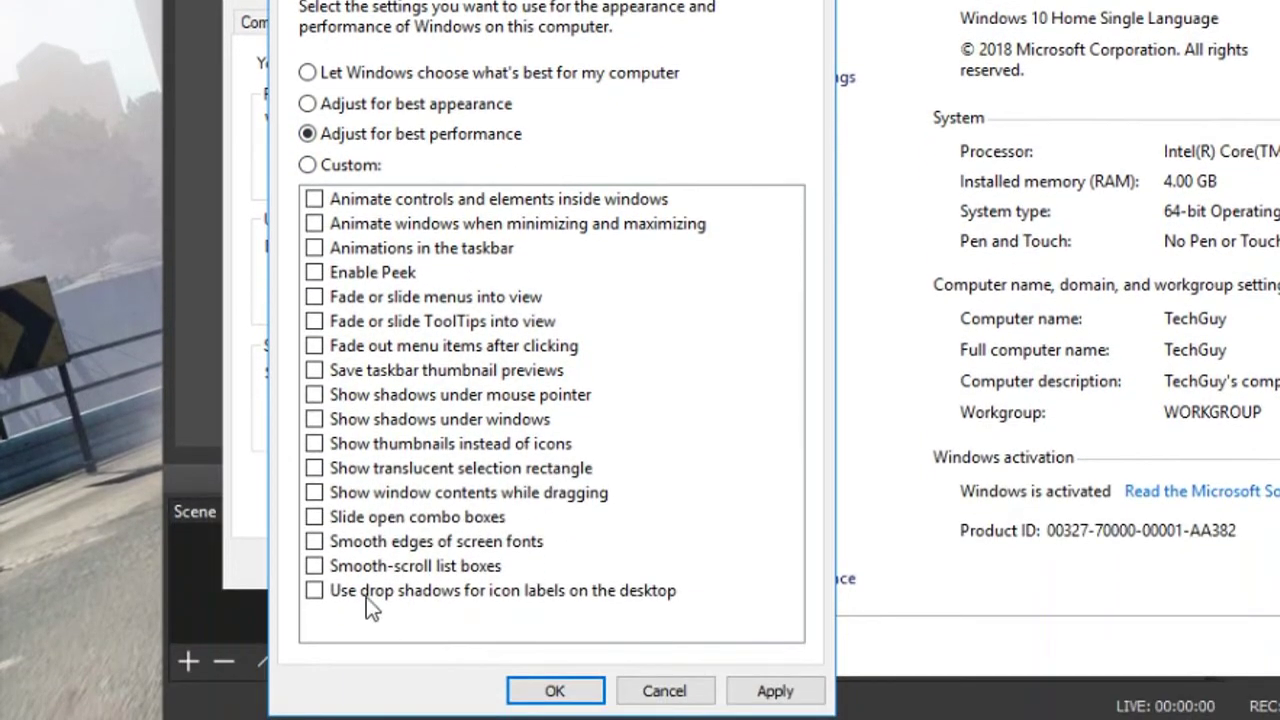
# - Enable only smooth edges of screen fonts and thumbnails instead of icons among the visual effects, and apply the settings
pyautogui.click(316, 550)
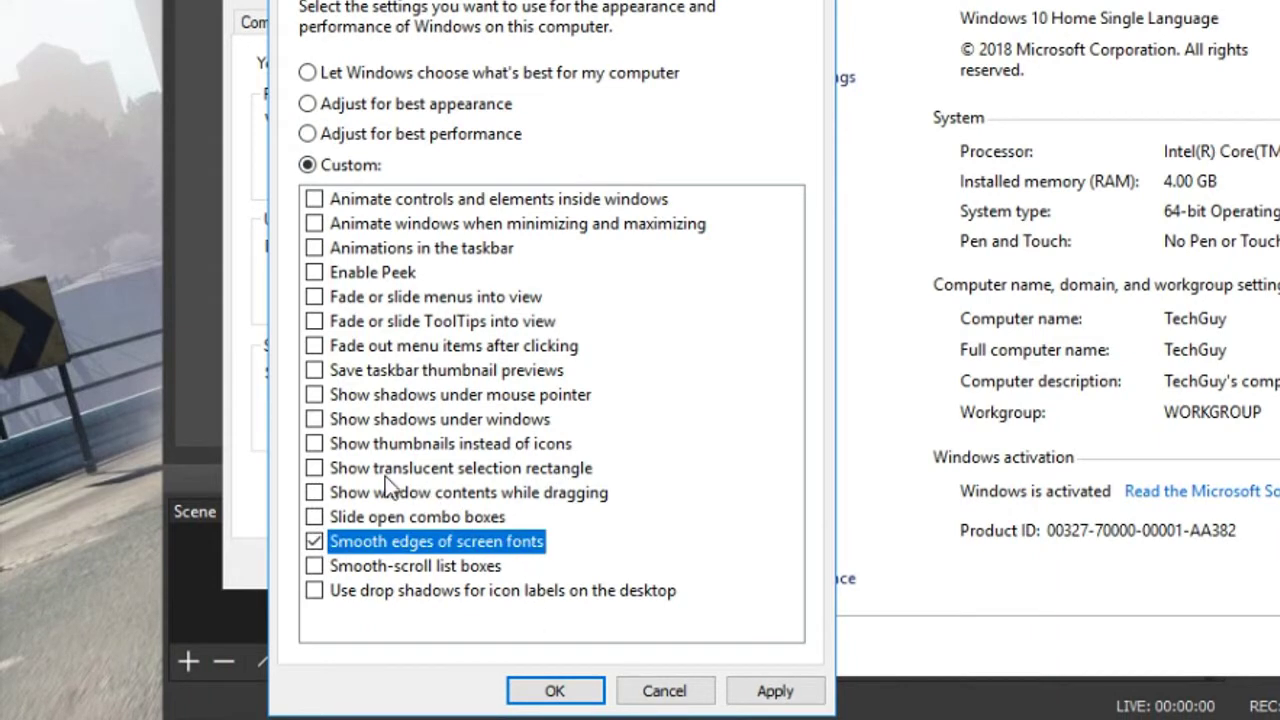
pyautogui.click(315, 444)
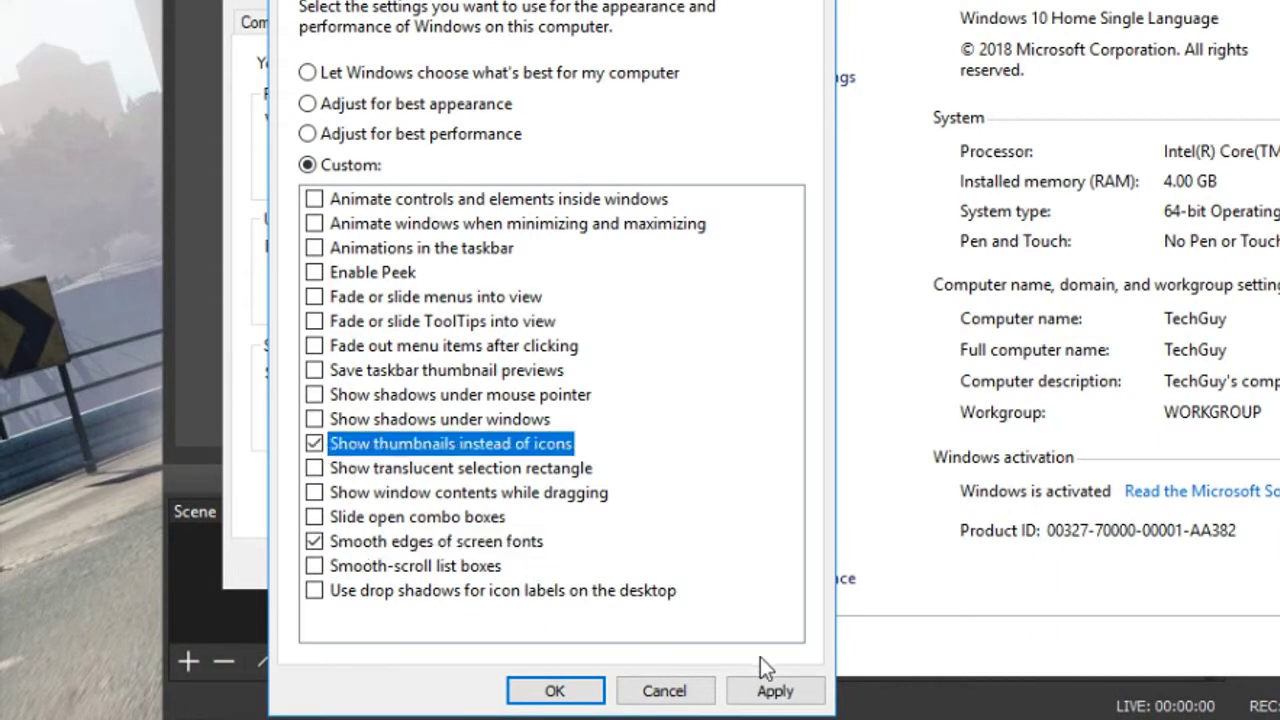
pyautogui.click(777, 690)
pyautogui.click(556, 690)
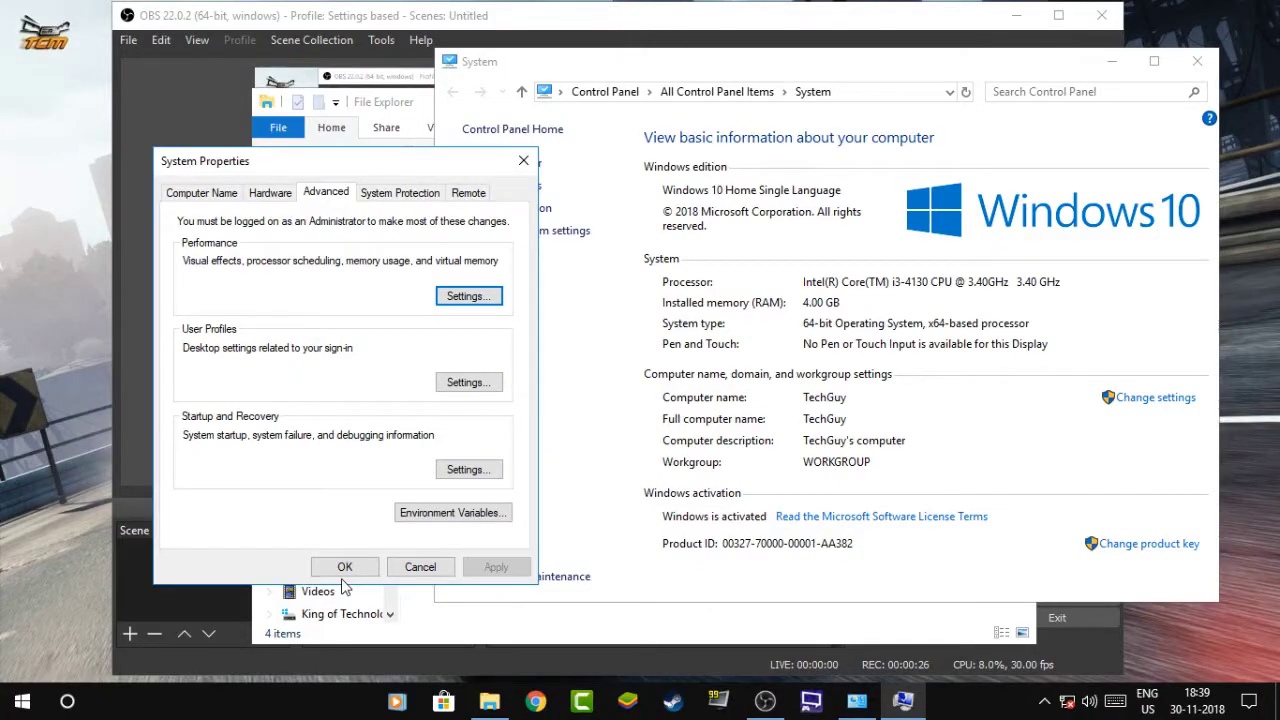
# - Clear the system, File Explorer and OBS windows off the screen and refresh the desktop
pyautogui.click(499, 564)
pyautogui.click(1191, 63)
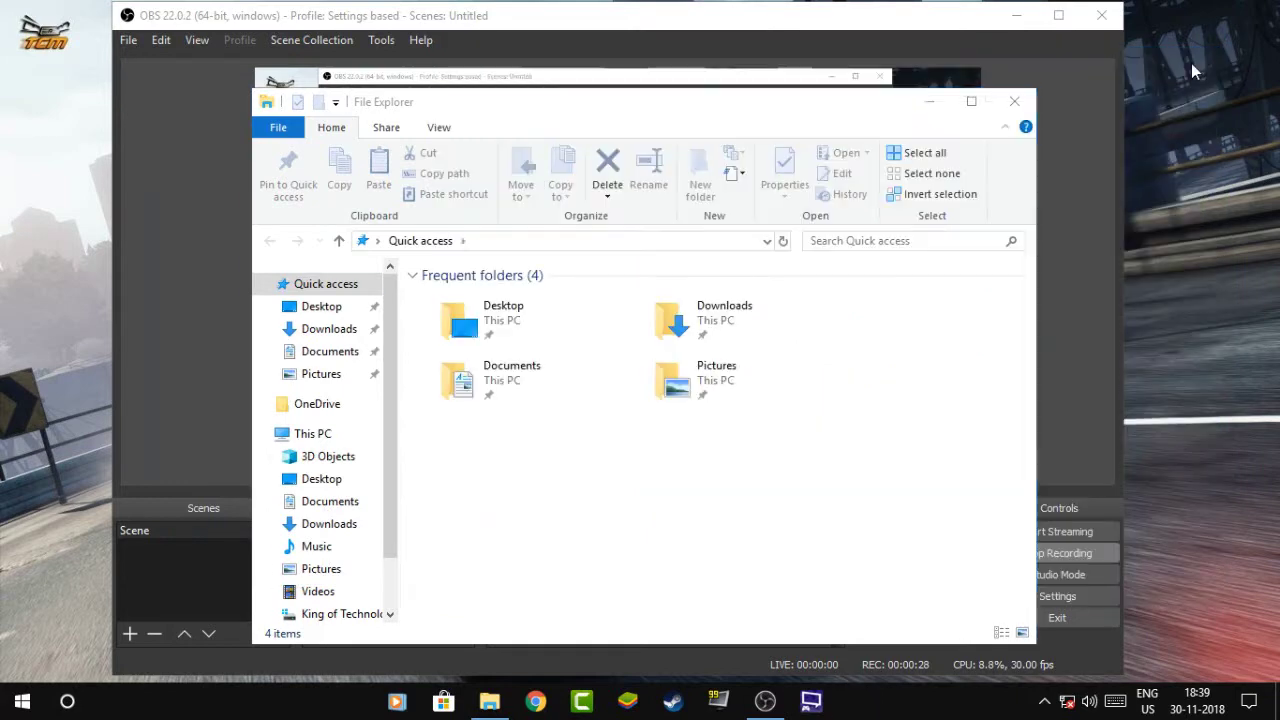
pyautogui.click(1014, 101)
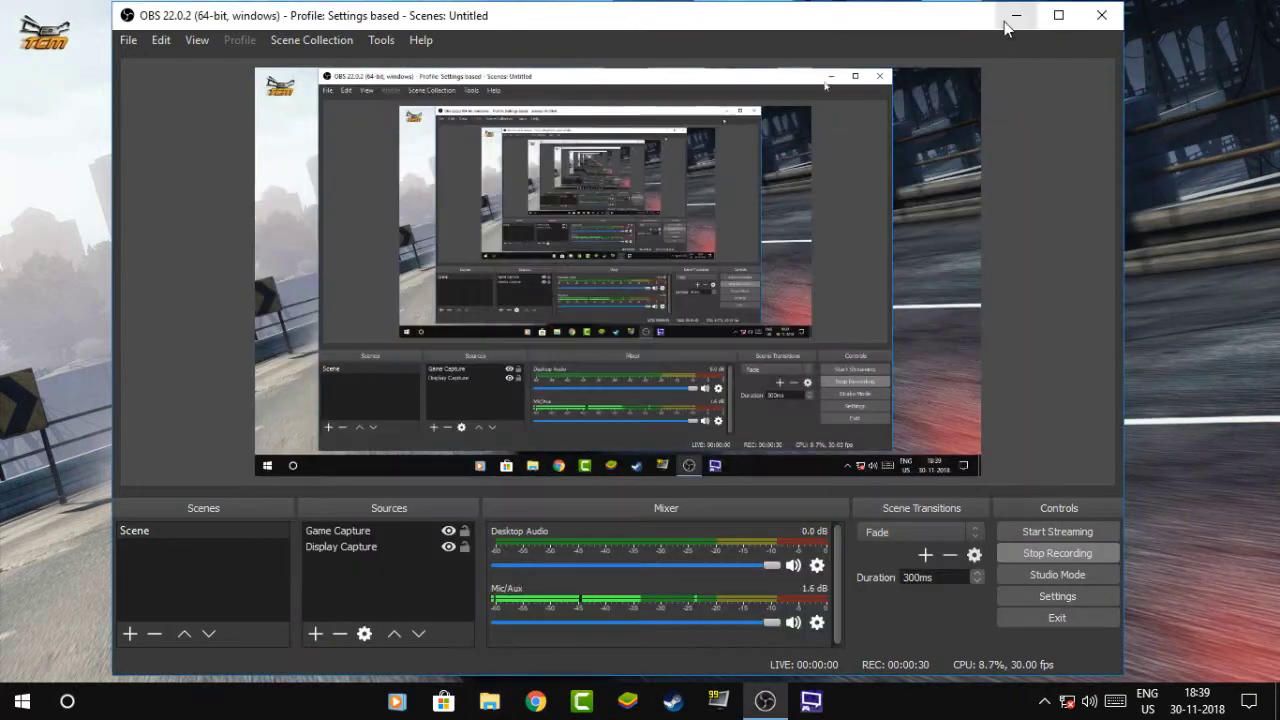
pyautogui.click(1014, 15)
pyautogui.rightClick(529, 356)
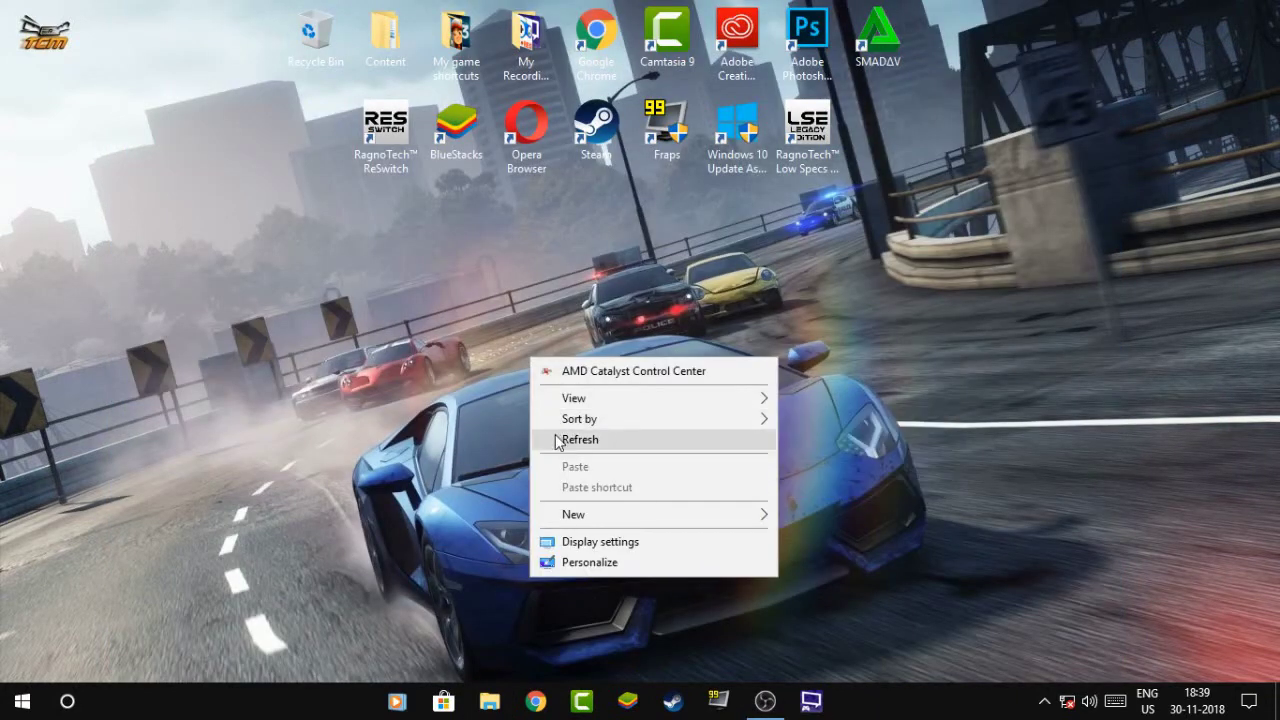
pyautogui.click(556, 438)
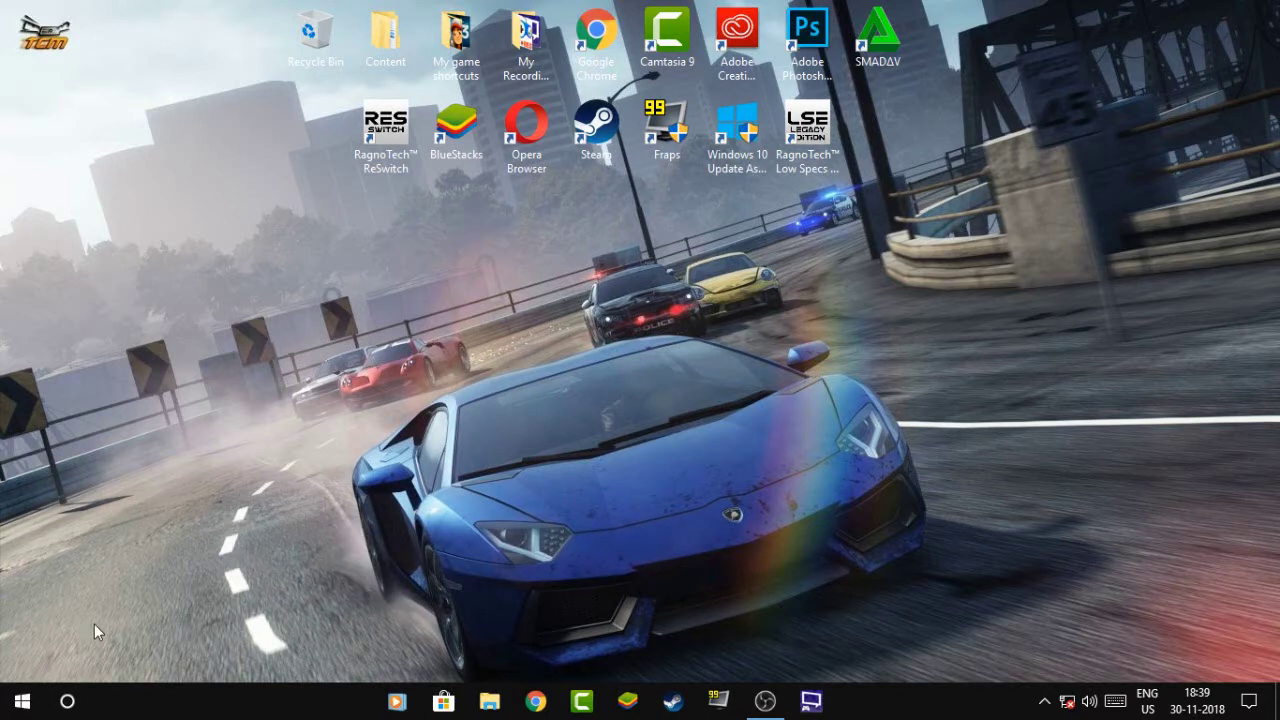
# - Open the user's temporary folder by running %temp%, delete everything in it and close the window
pyautogui.rightClick(8, 703)
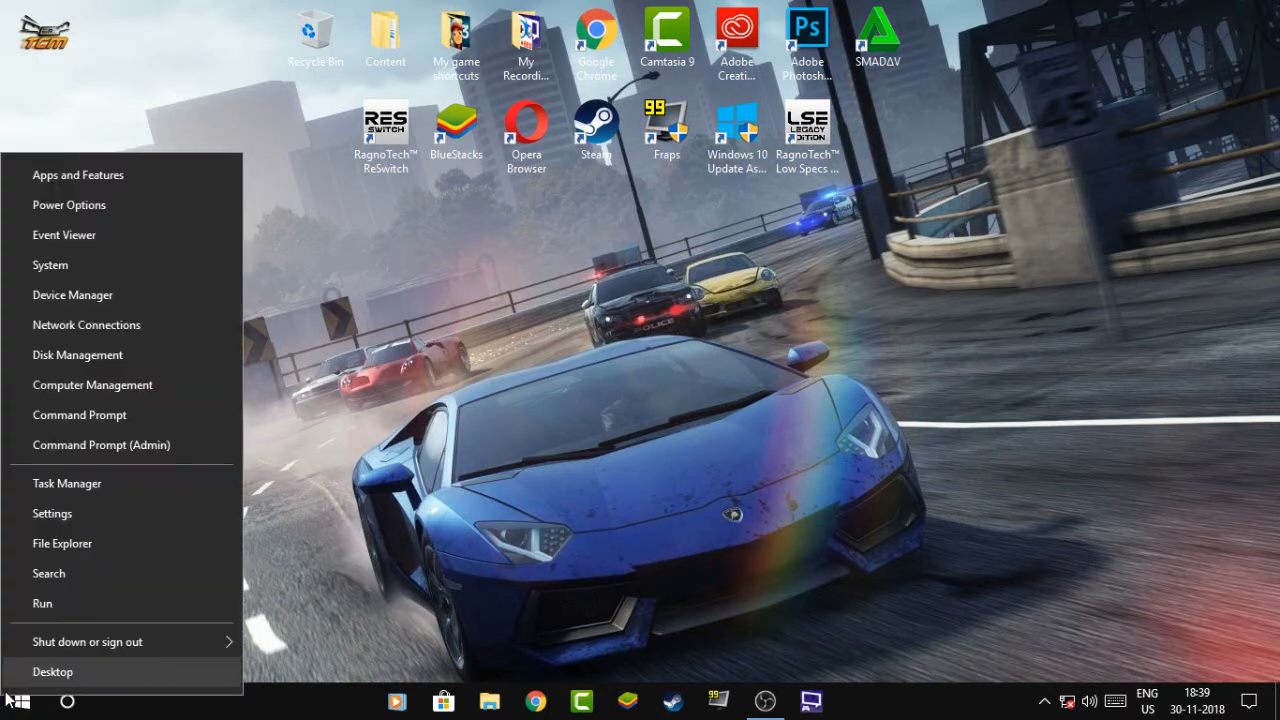
pyautogui.click(30, 606)
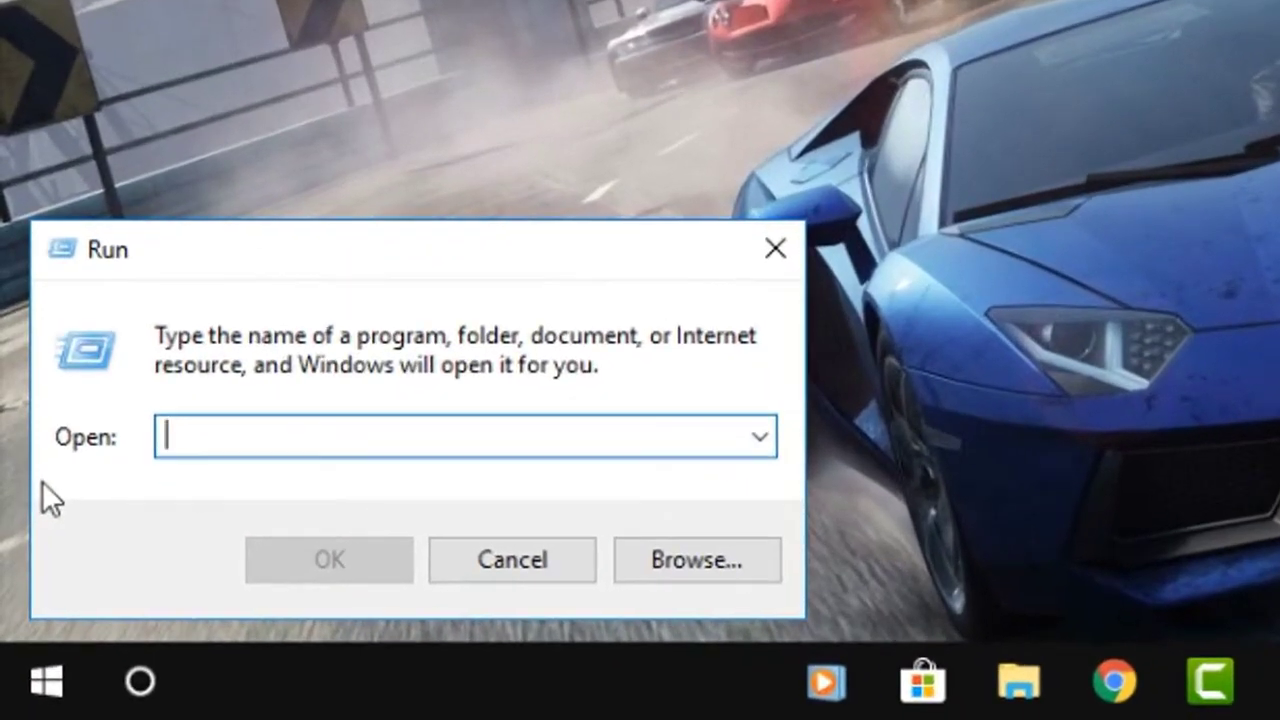
pyautogui.write('%temp%')
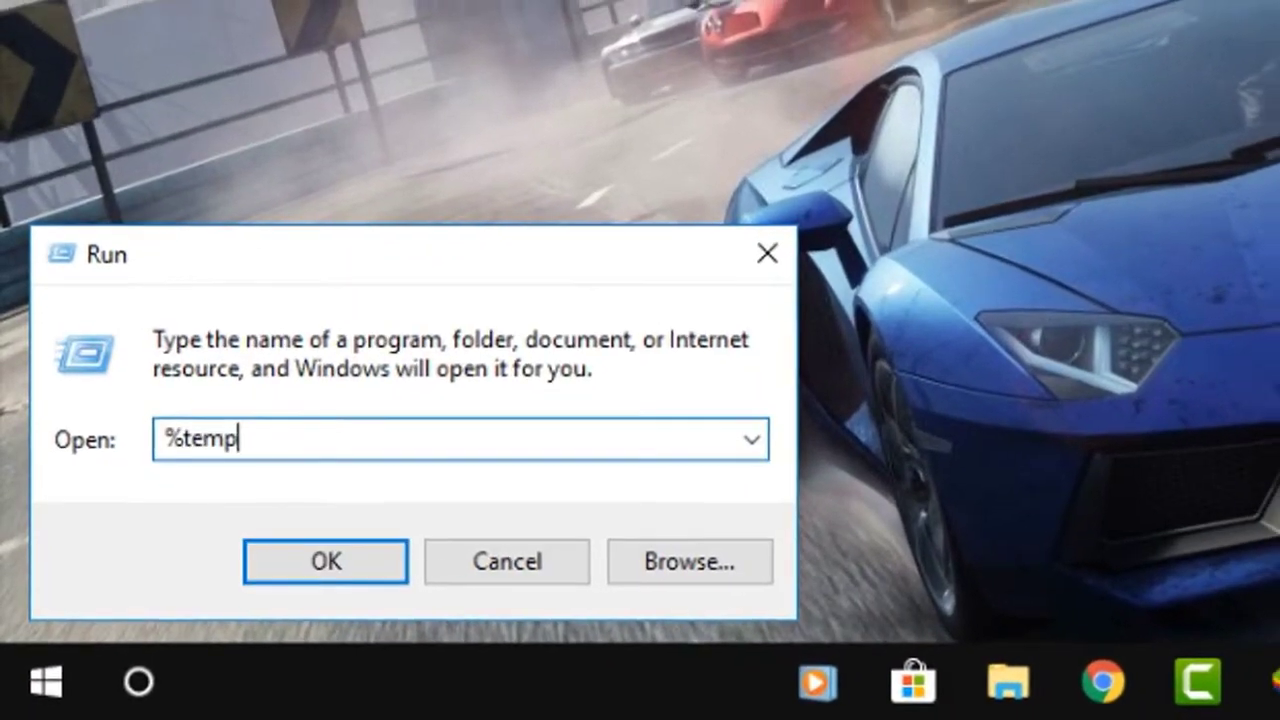
pyautogui.press('Return')
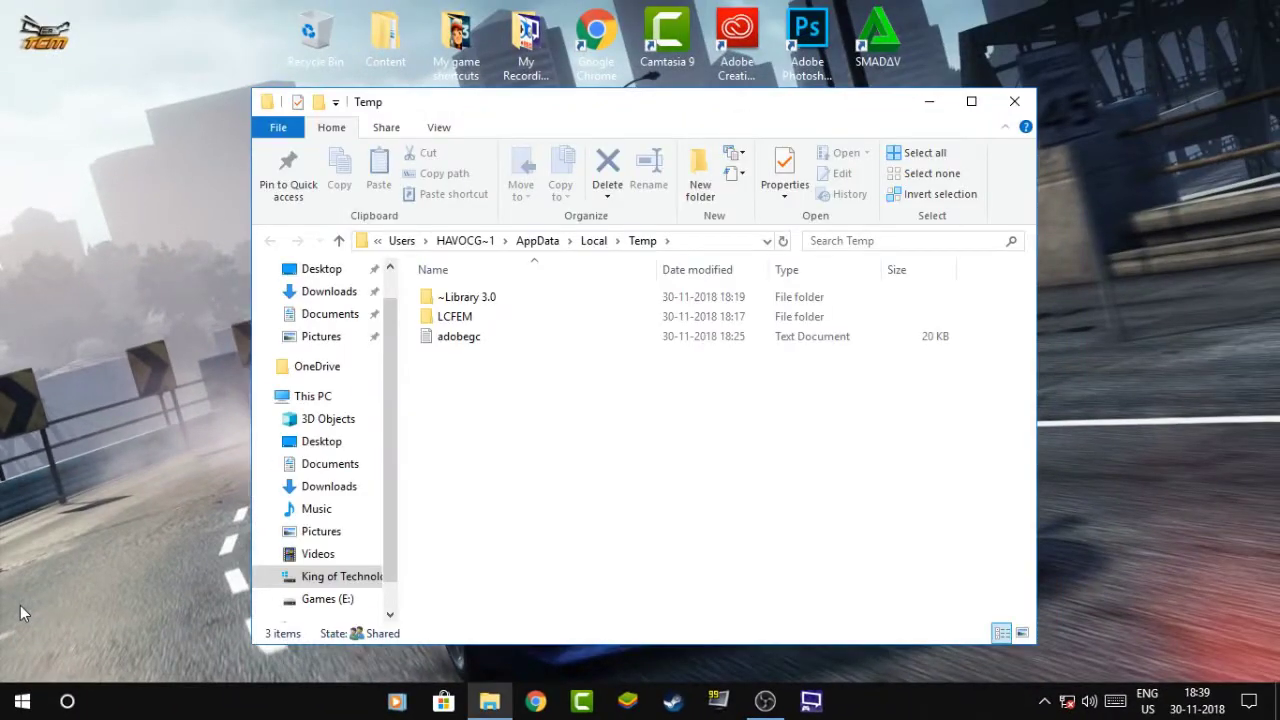
pyautogui.hotkey('ctrl', 'a')
pyautogui.press('Delete')
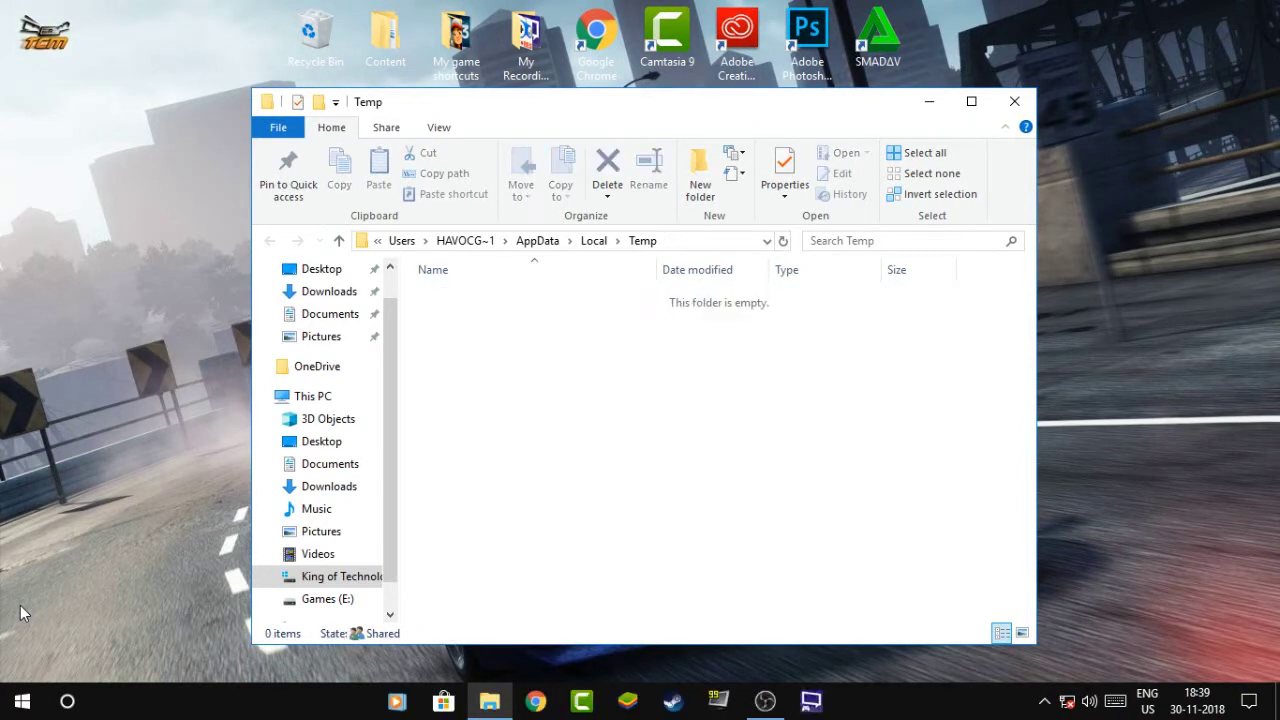
pyautogui.click(1014, 101)
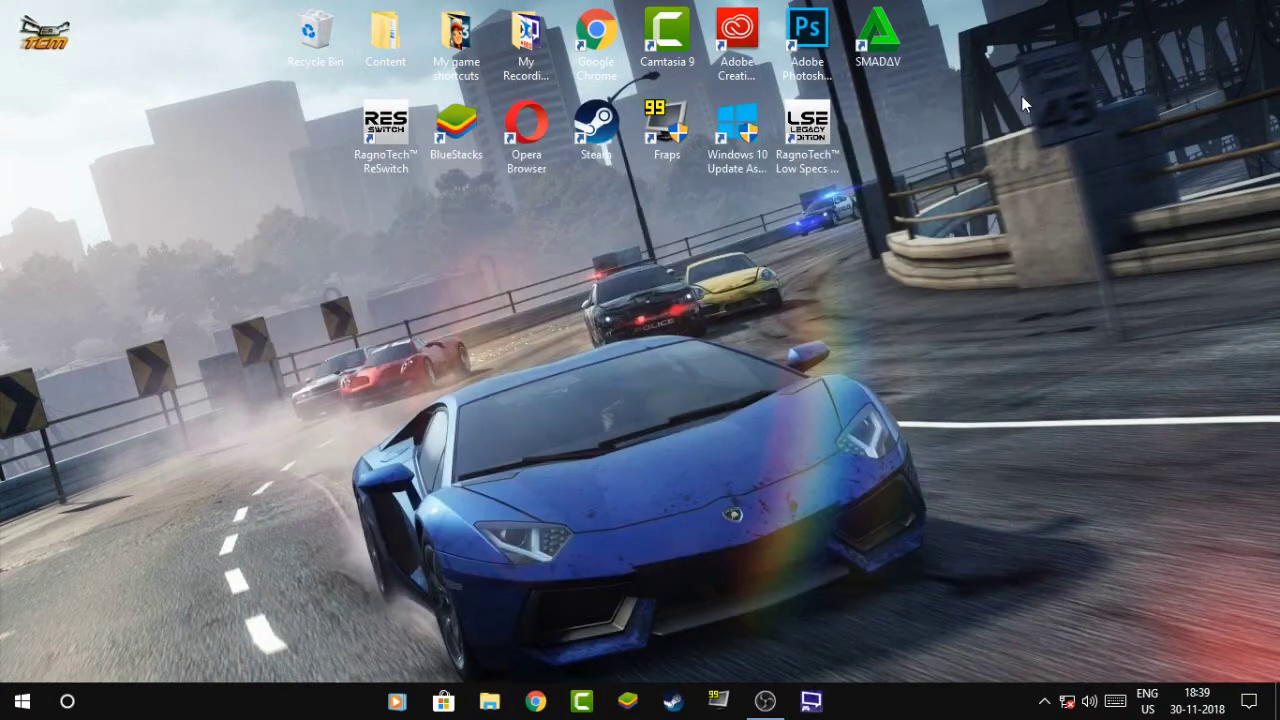
# - Open the Windows Temp folder by running temp, delete everything in it and close the window
pyautogui.rightClick(22, 701)
pyautogui.click(56, 630)
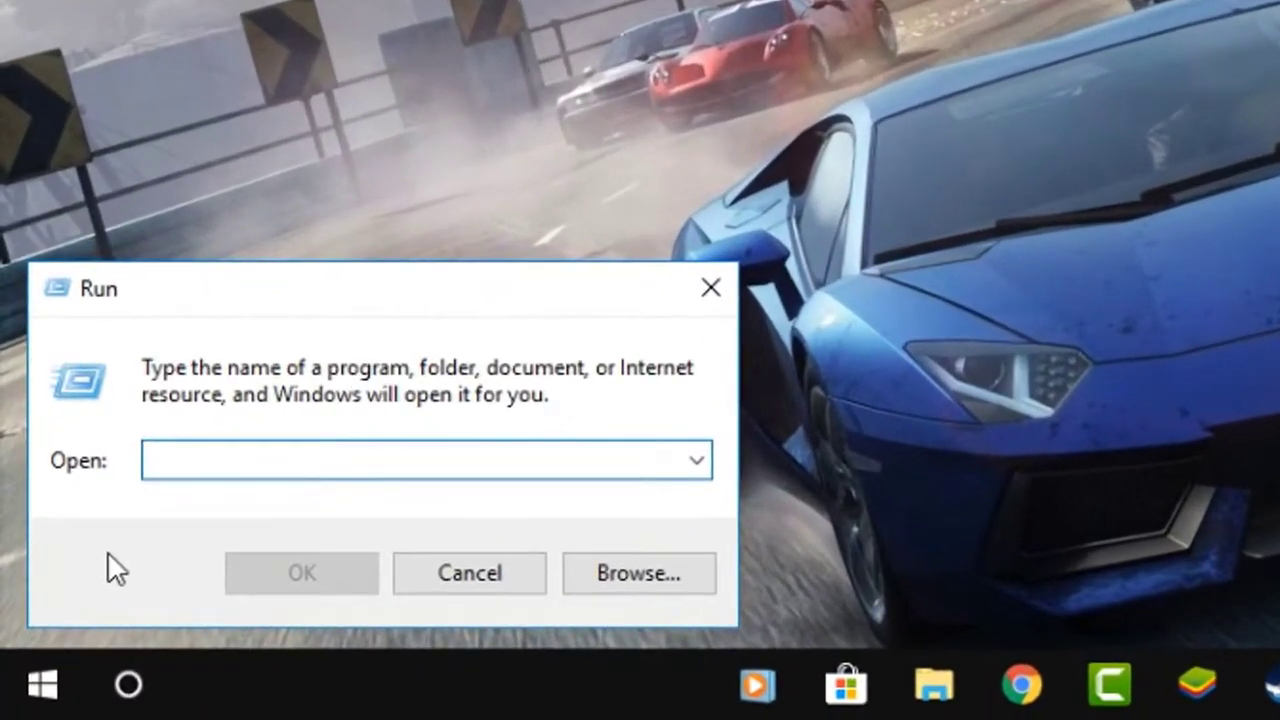
pyautogui.write('te')
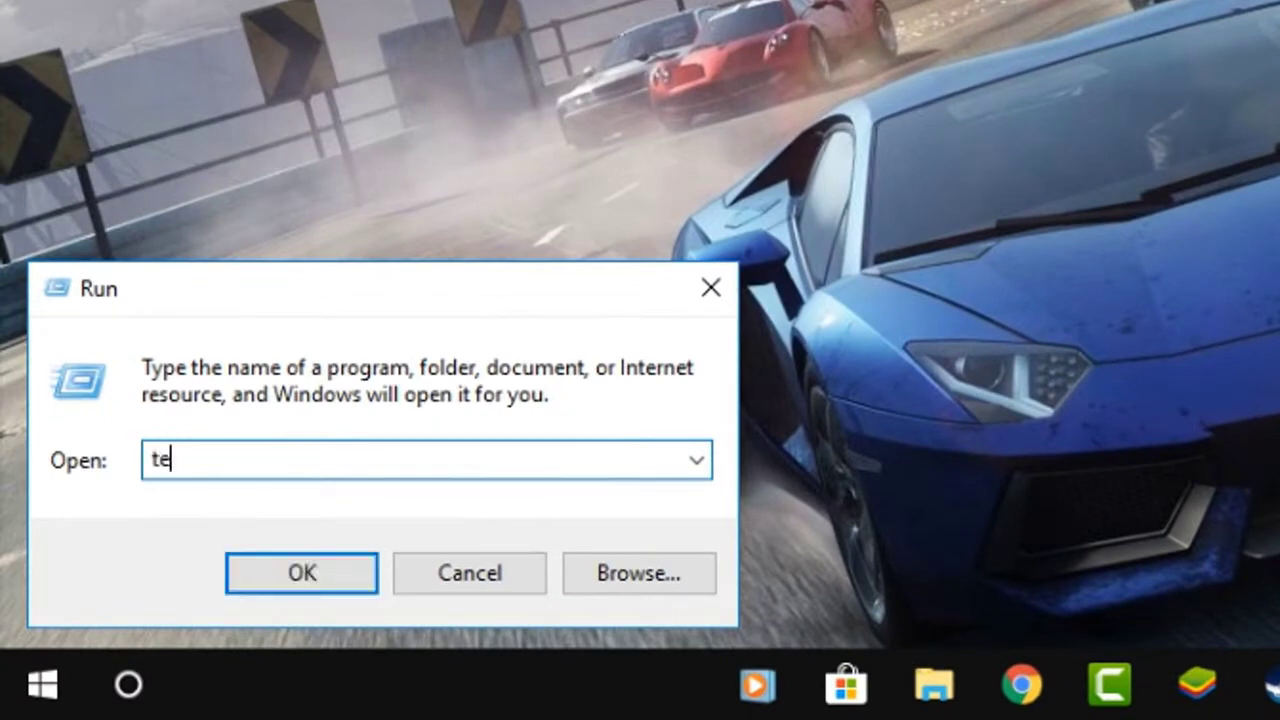
pyautogui.write('mp')
pyautogui.press('Return')
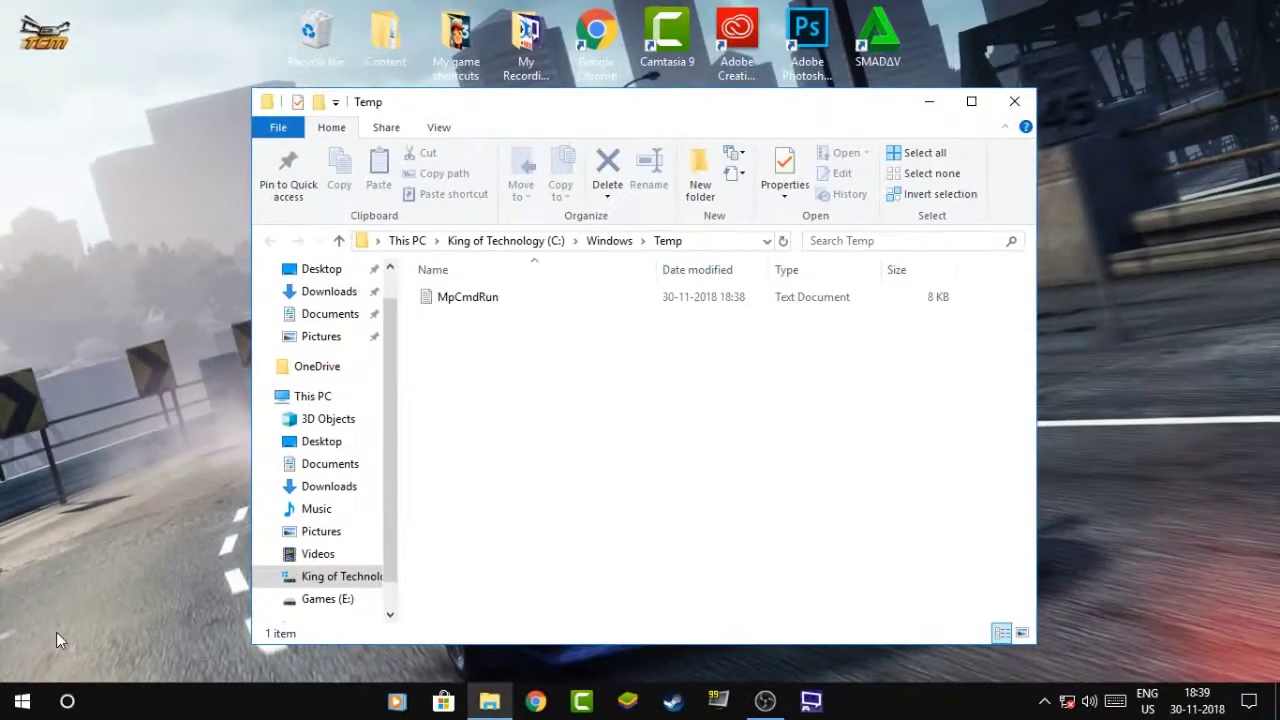
pyautogui.hotkey('ctrl', 'a')
pyautogui.press('Delete')
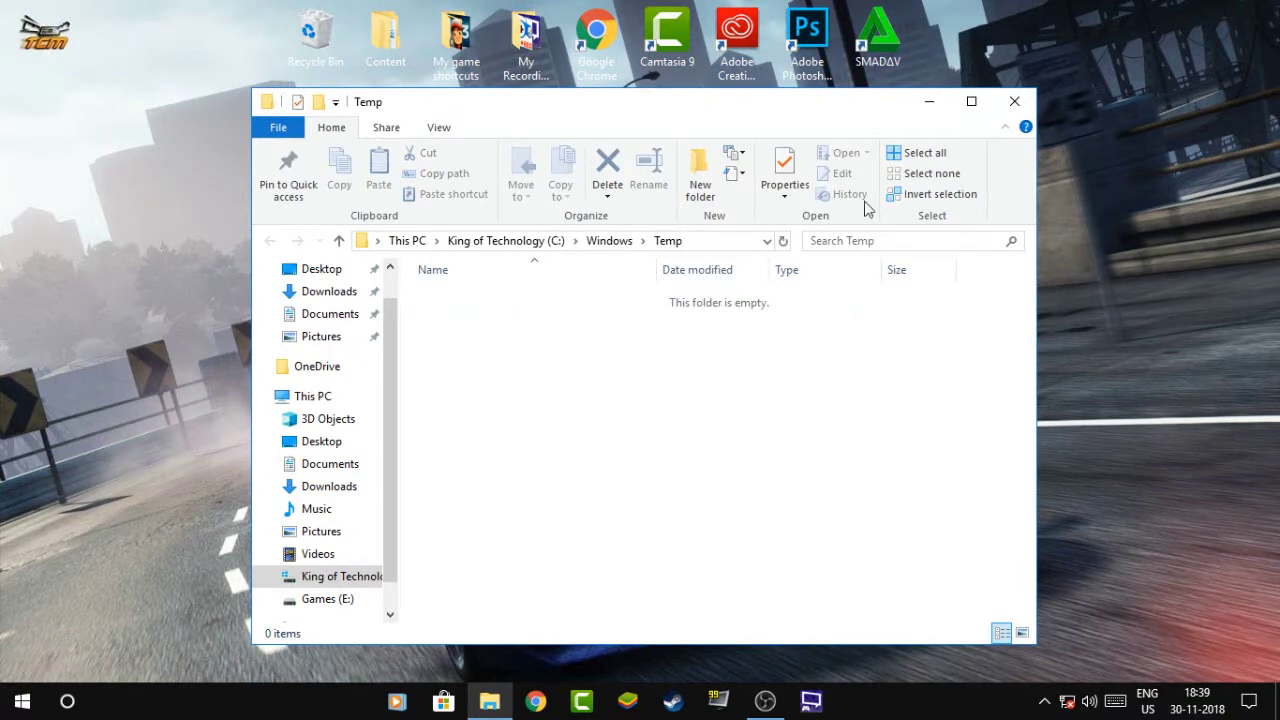
pyautogui.click(1014, 101)
# - Open the Windows Prefetch folder by running prefetch
pyautogui.rightClick(22, 701)
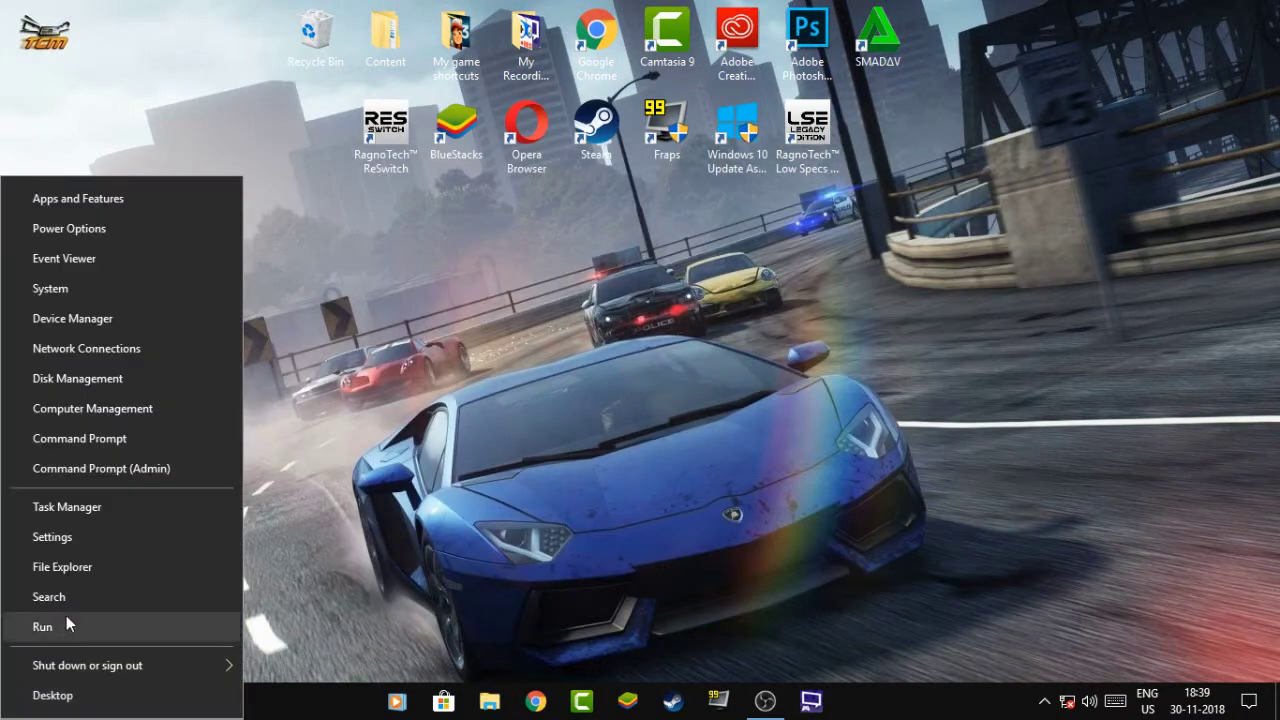
pyautogui.click(66, 615)
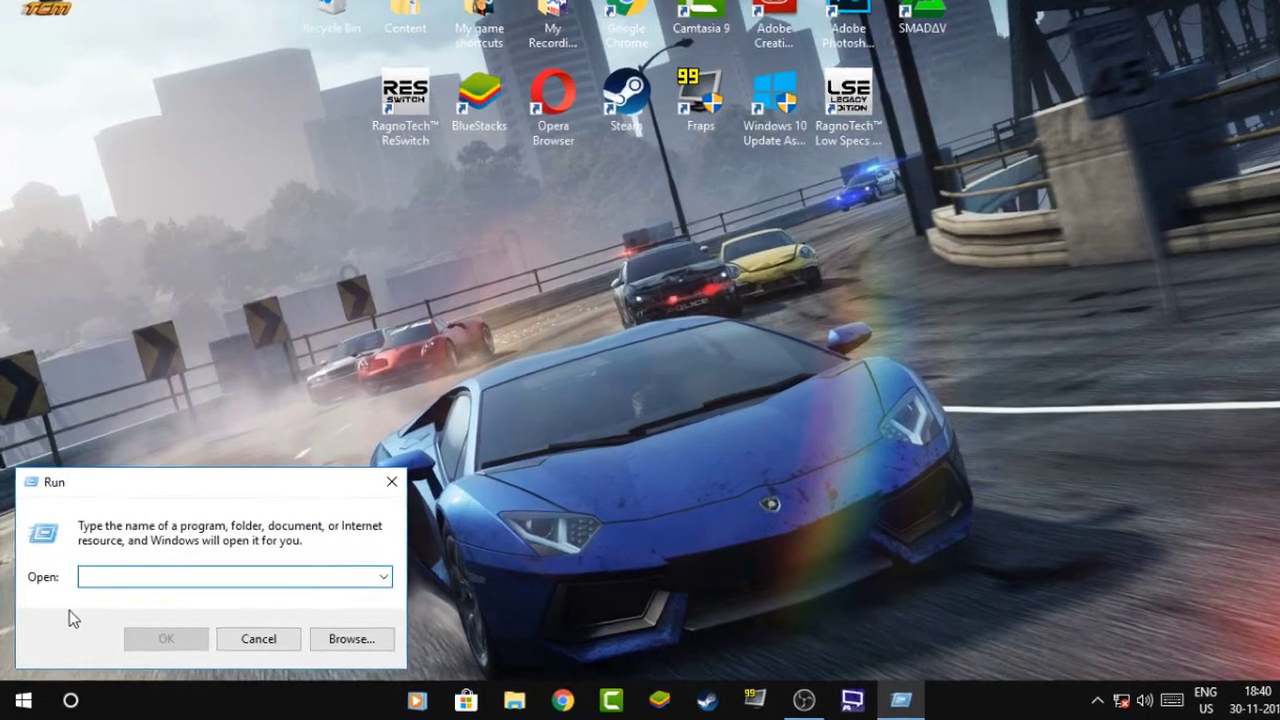
pyautogui.write('pref')
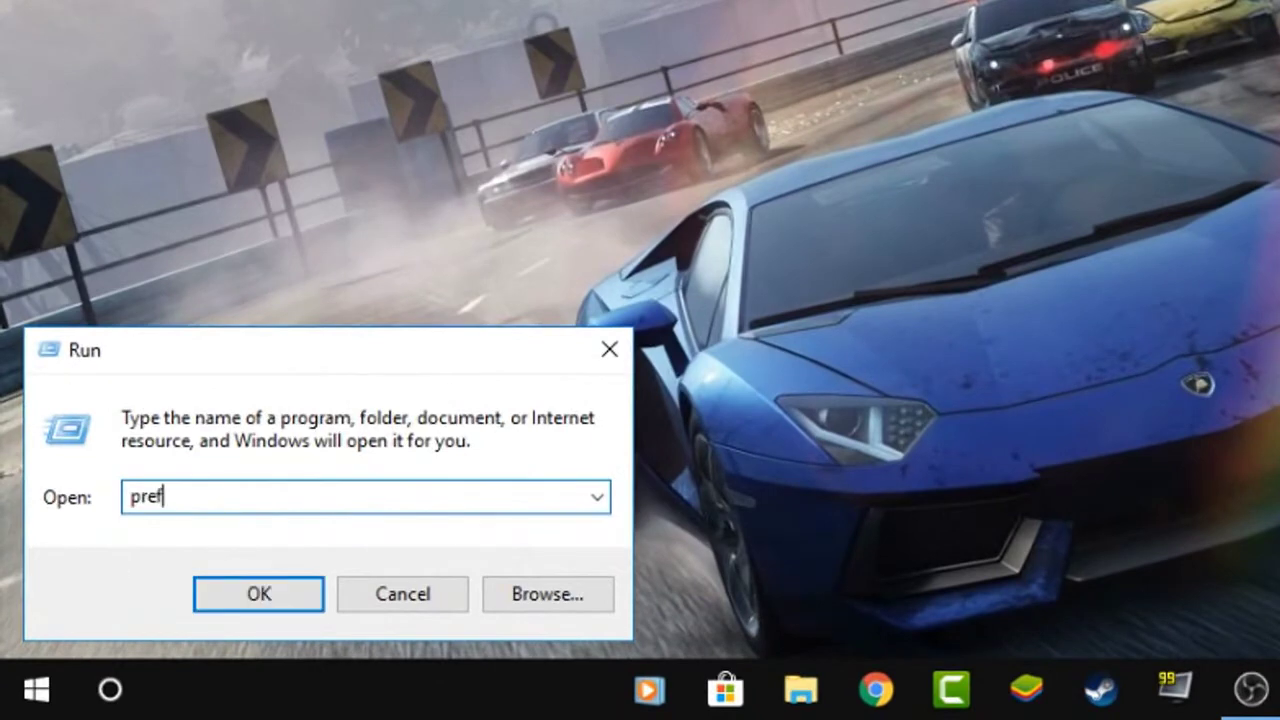
pyautogui.write('etch')
pyautogui.press('Return')
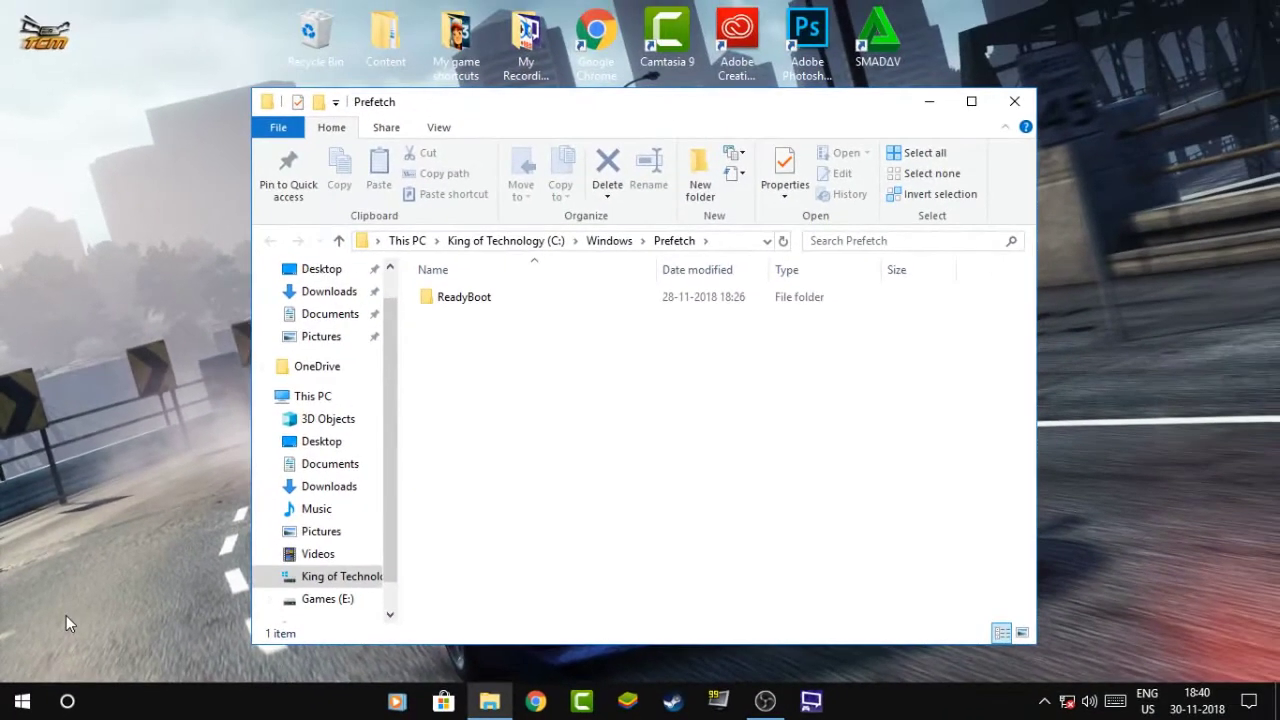
# - Try to delete everything in the Prefetch folder with administrator permission, and close the window
pyautogui.hotkey('ctrl', 'a')
pyautogui.press('Delete')
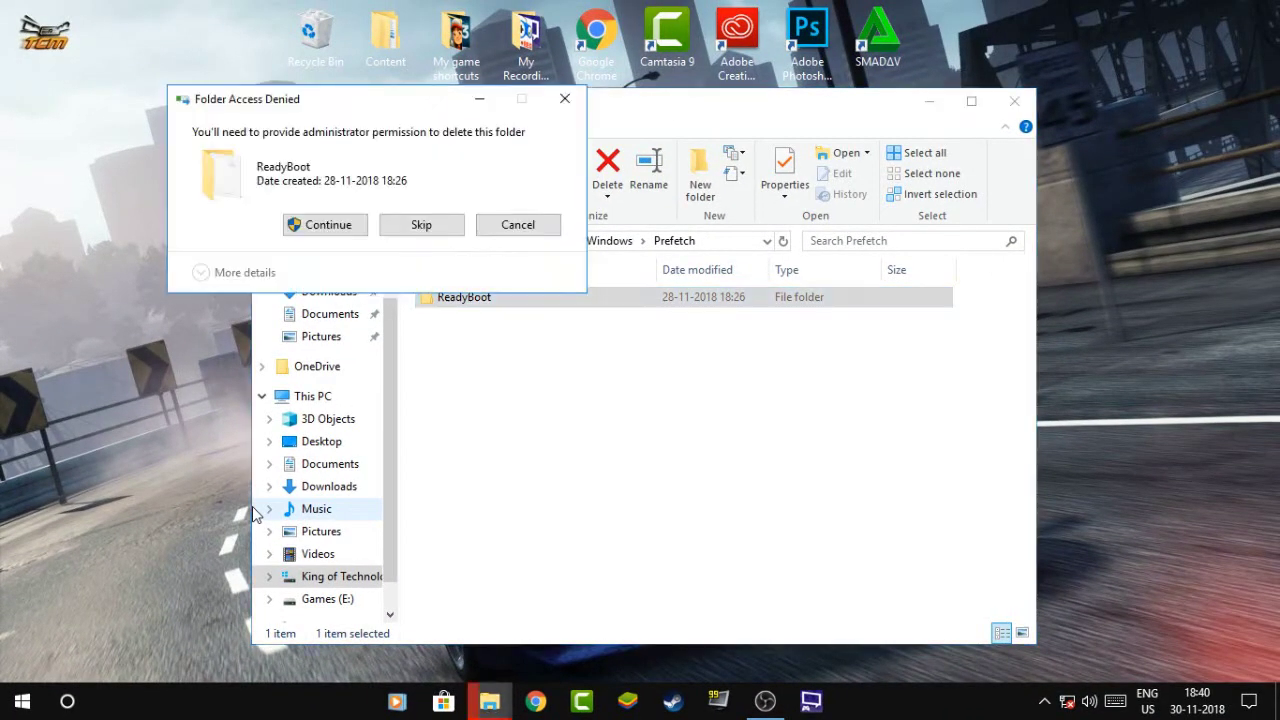
pyautogui.click(322, 225)
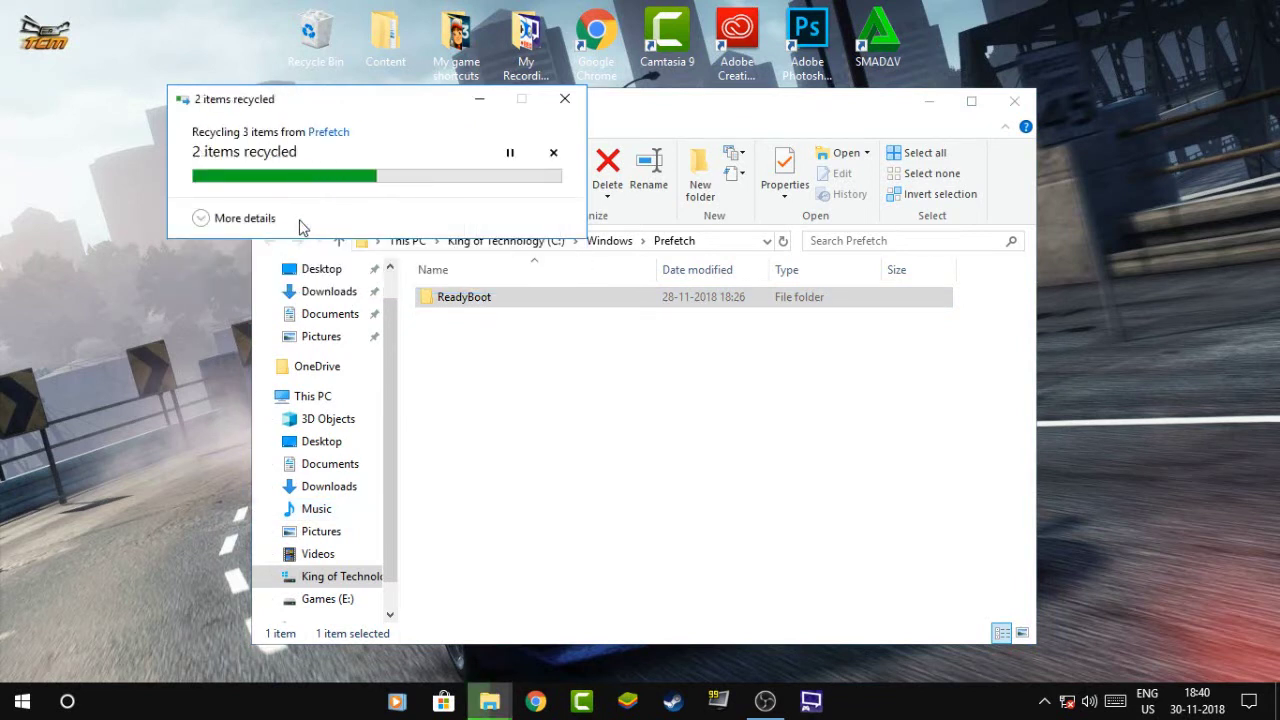
pyautogui.click(518, 253)
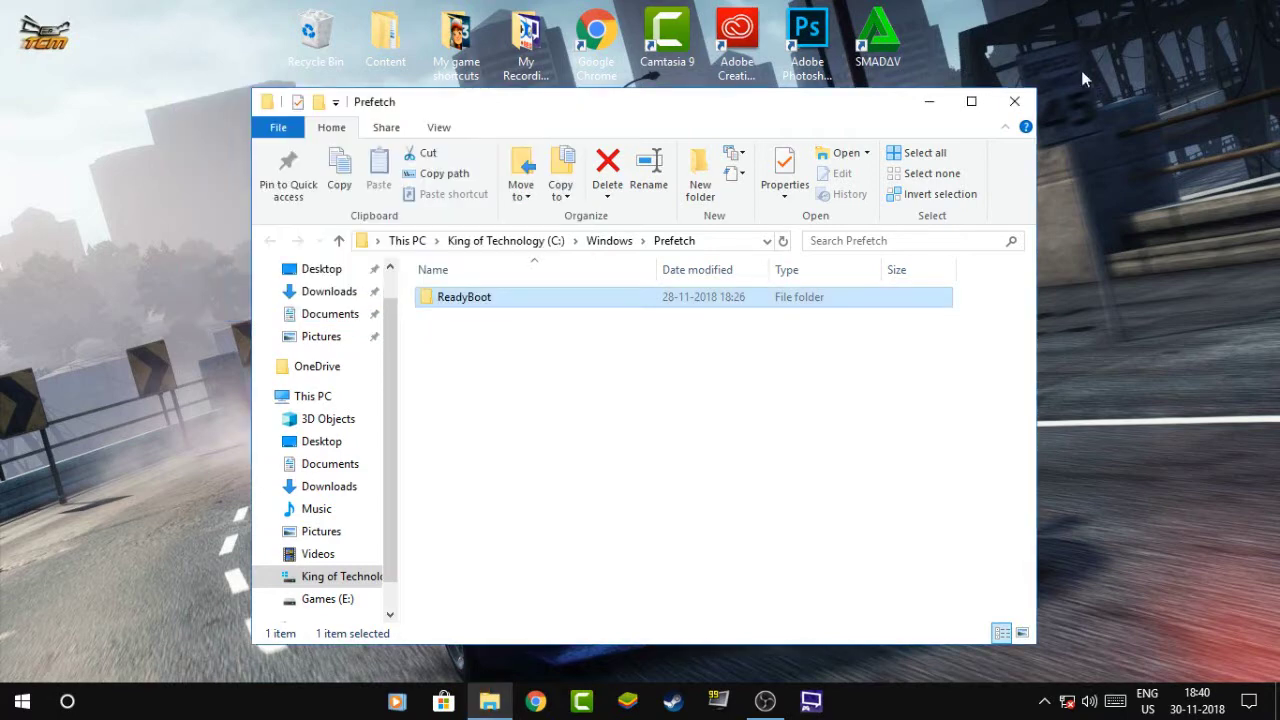
pyautogui.click(1014, 101)
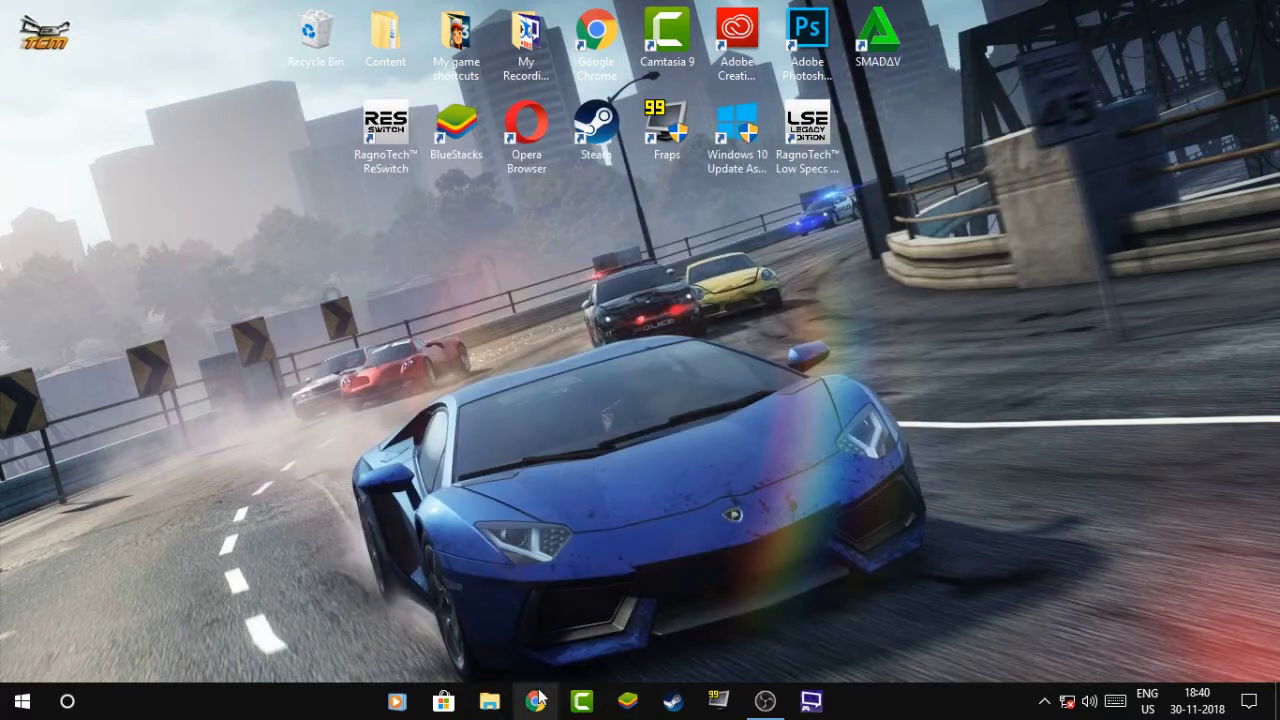
# - Browse to the Download folder inside Windows\SoftwareDistribution on the C: drive
pyautogui.click(489, 701)
pyautogui.click(308, 433)
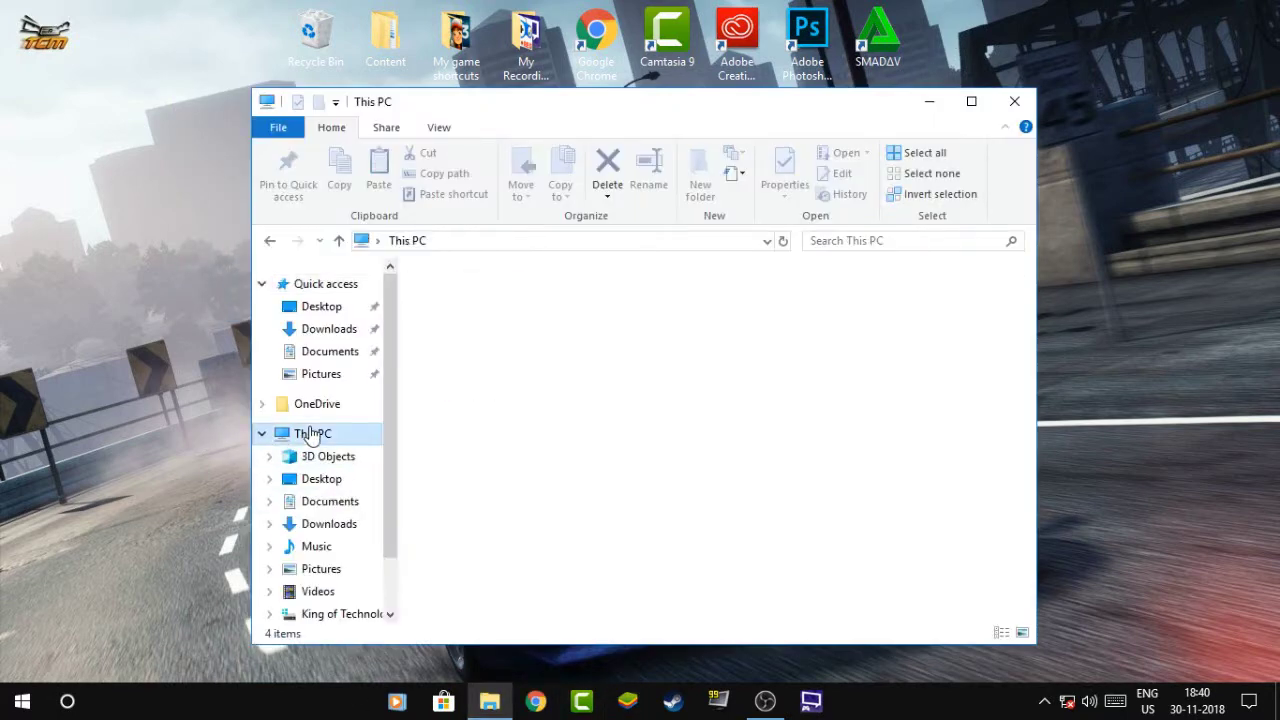
pyautogui.doubleClick(491, 584)
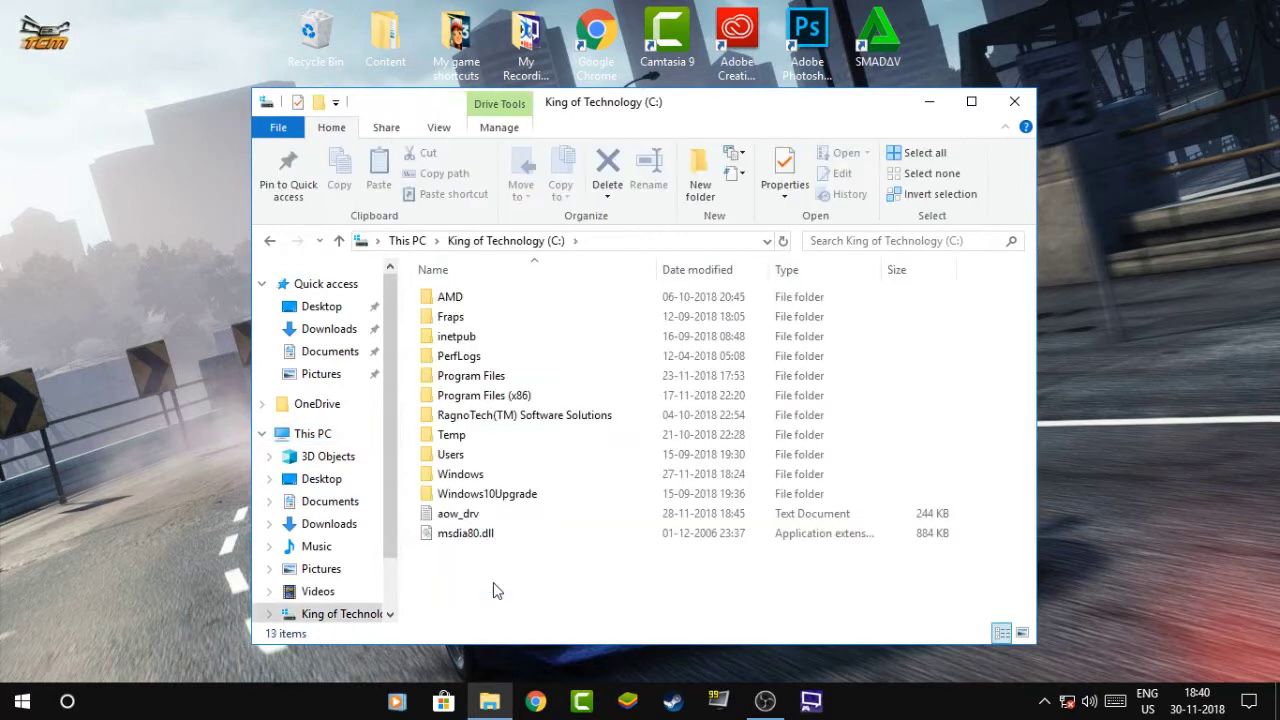
pyautogui.doubleClick(460, 474)
pyautogui.scroll(-8, 460, 476)
pyautogui.scroll(-6, 460, 474)
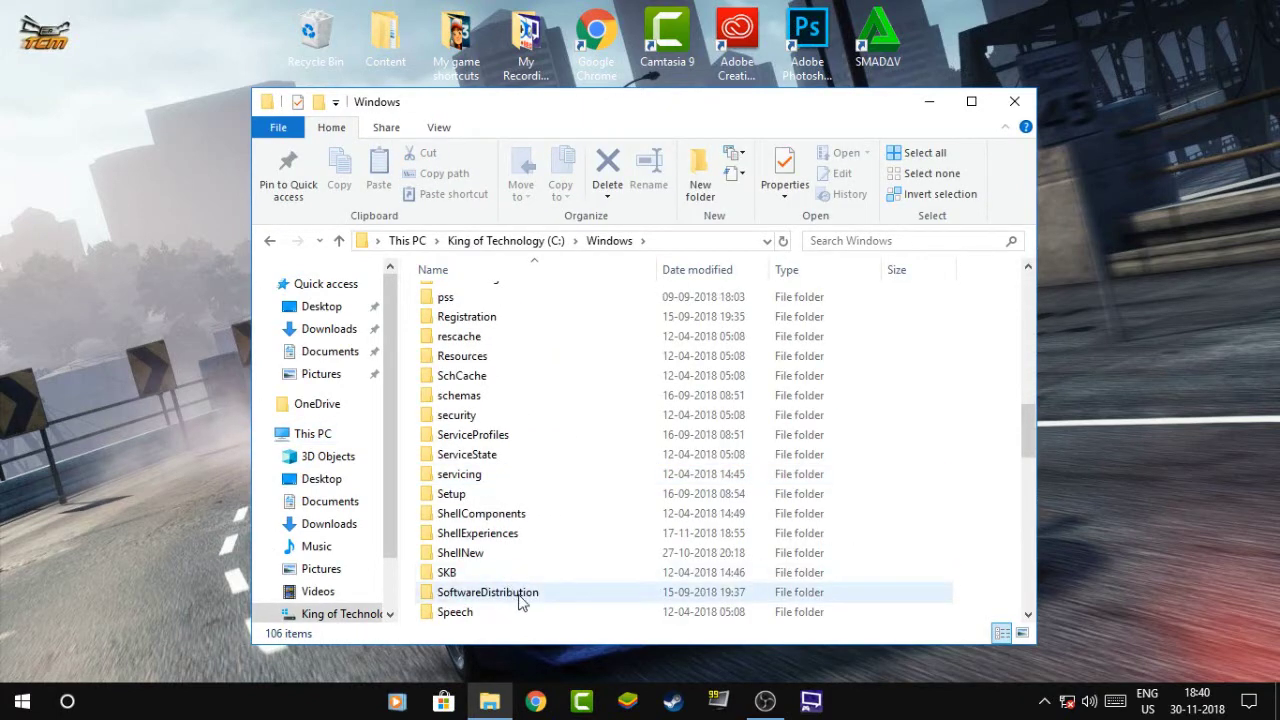
pyautogui.doubleClick(519, 596)
pyautogui.doubleClick(455, 340)
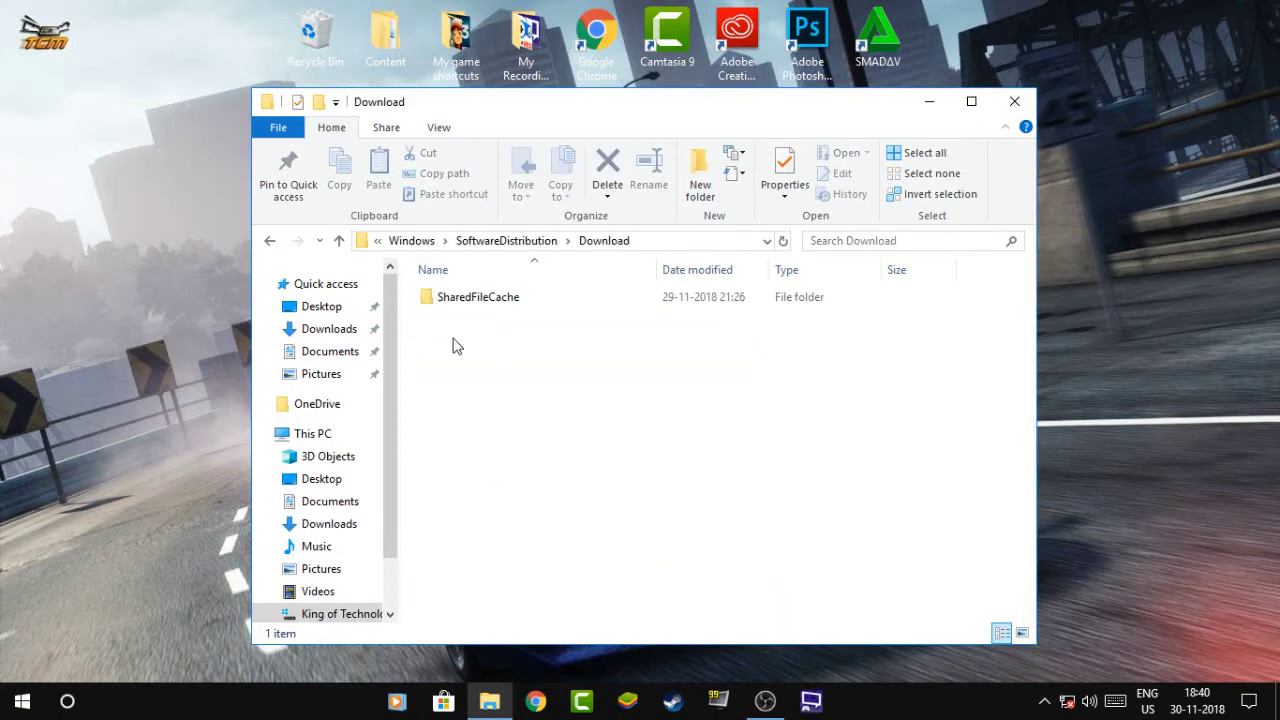
# - Delete everything in the Download folder with administrator permission and close the window
pyautogui.hotkey('ctrl', 'a')
pyautogui.press('Delete')
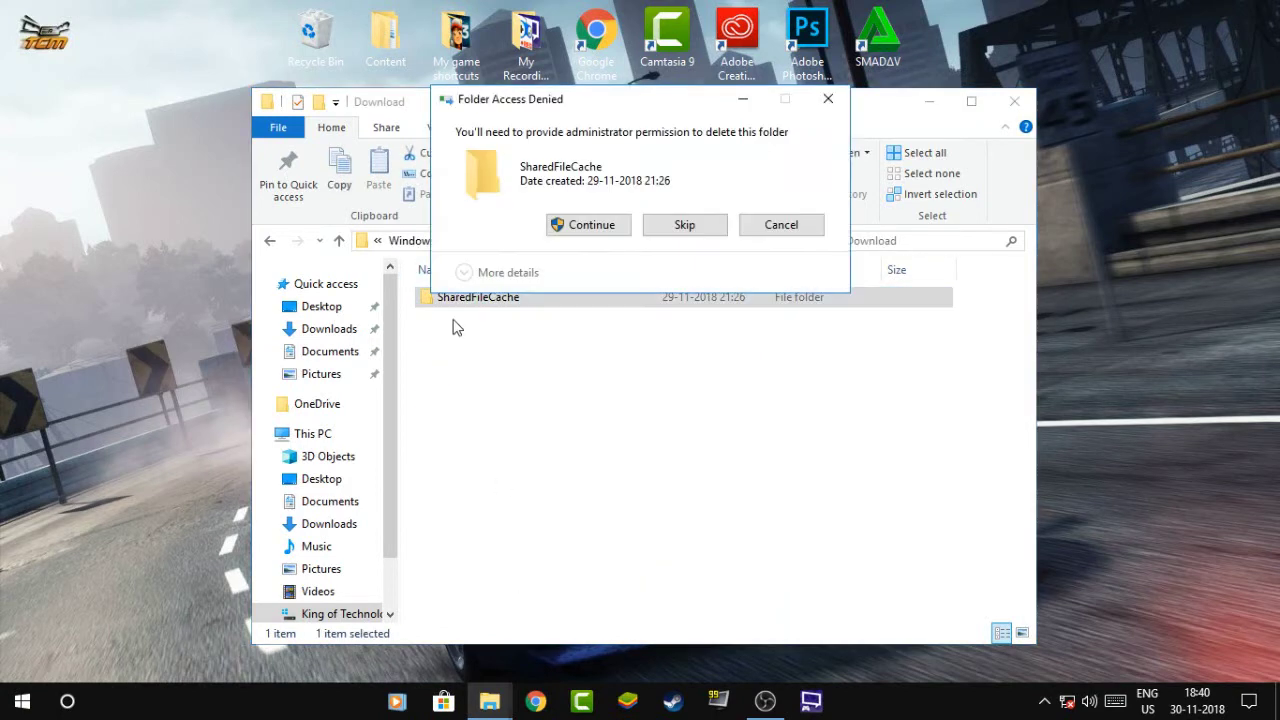
pyautogui.click(564, 228)
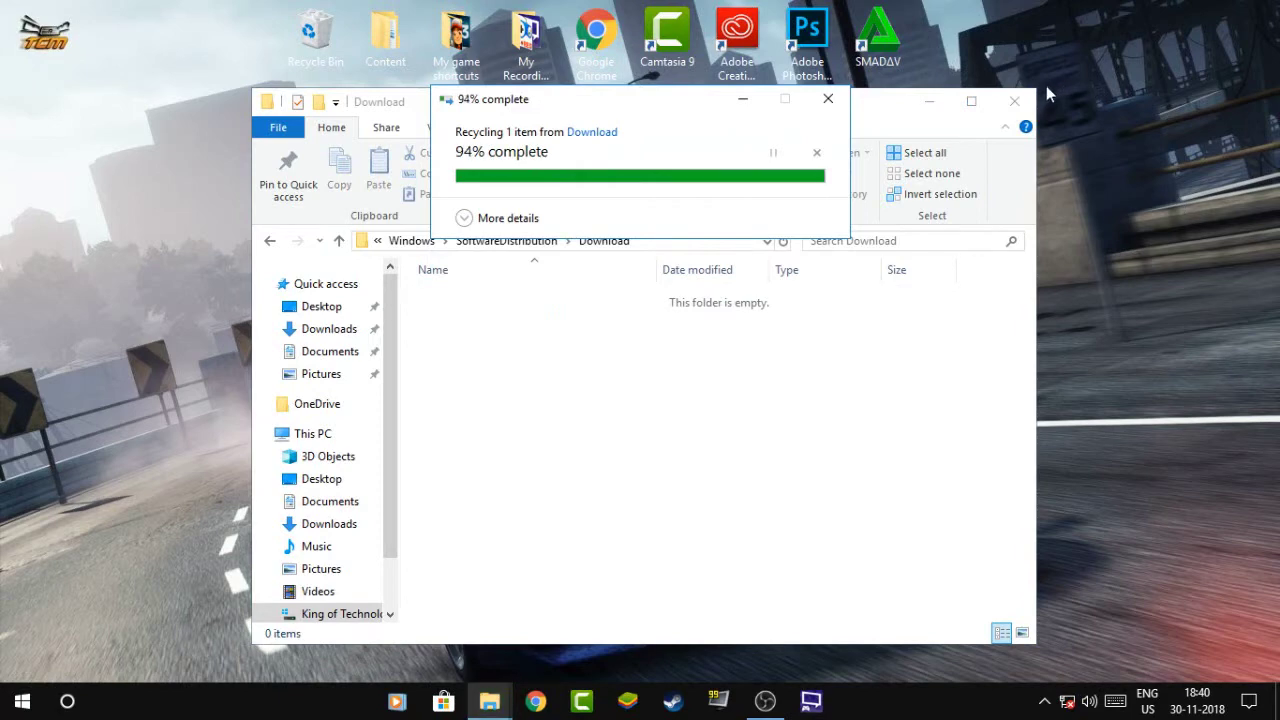
pyautogui.click(1014, 100)
# - Empty the Recycle Bin and refresh the desktop
pyautogui.rightClick(314, 331)
pyautogui.click(414, 411)
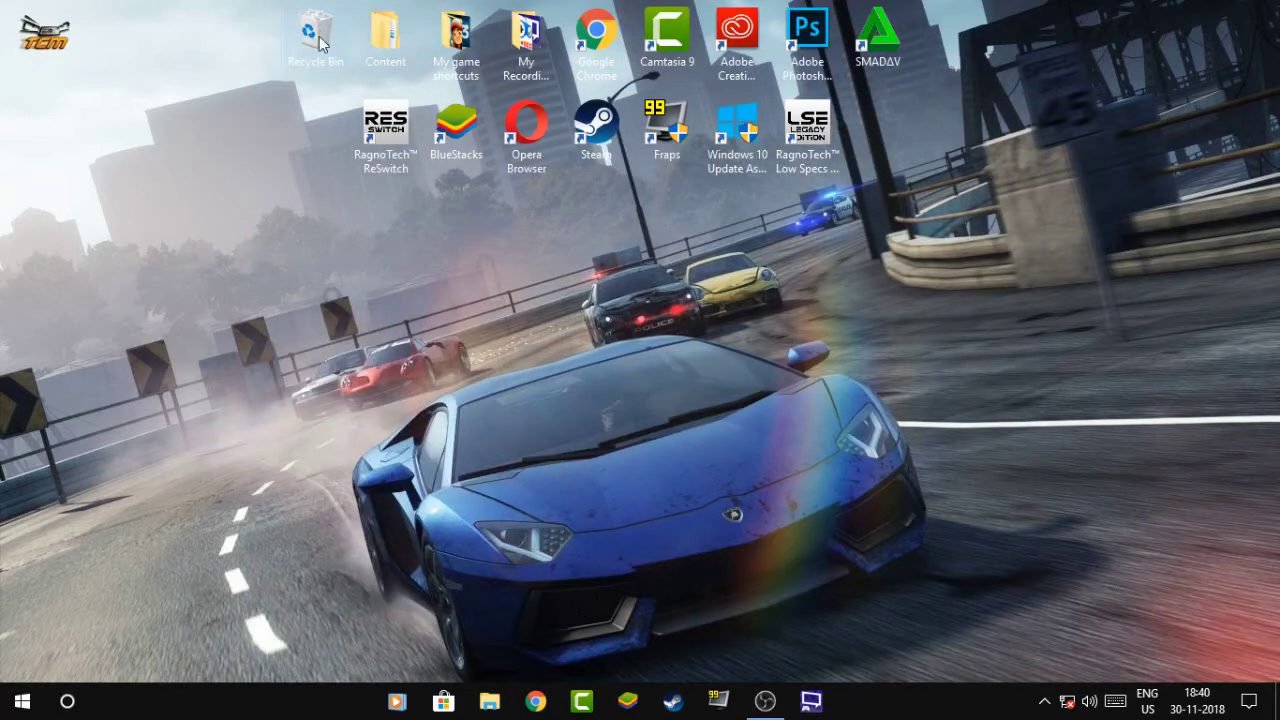
pyautogui.rightClick(320, 44)
pyautogui.click(370, 54)
pyautogui.click(714, 367)
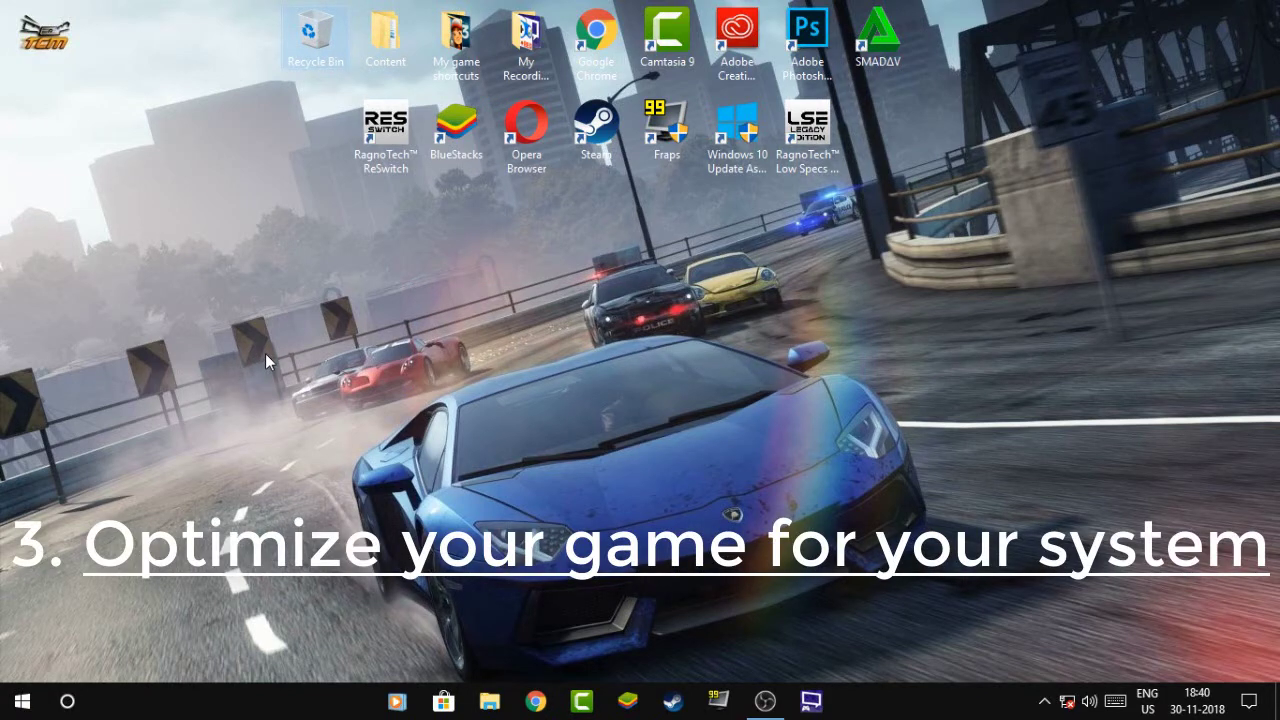
pyautogui.rightClick(174, 222)
pyautogui.click(205, 301)
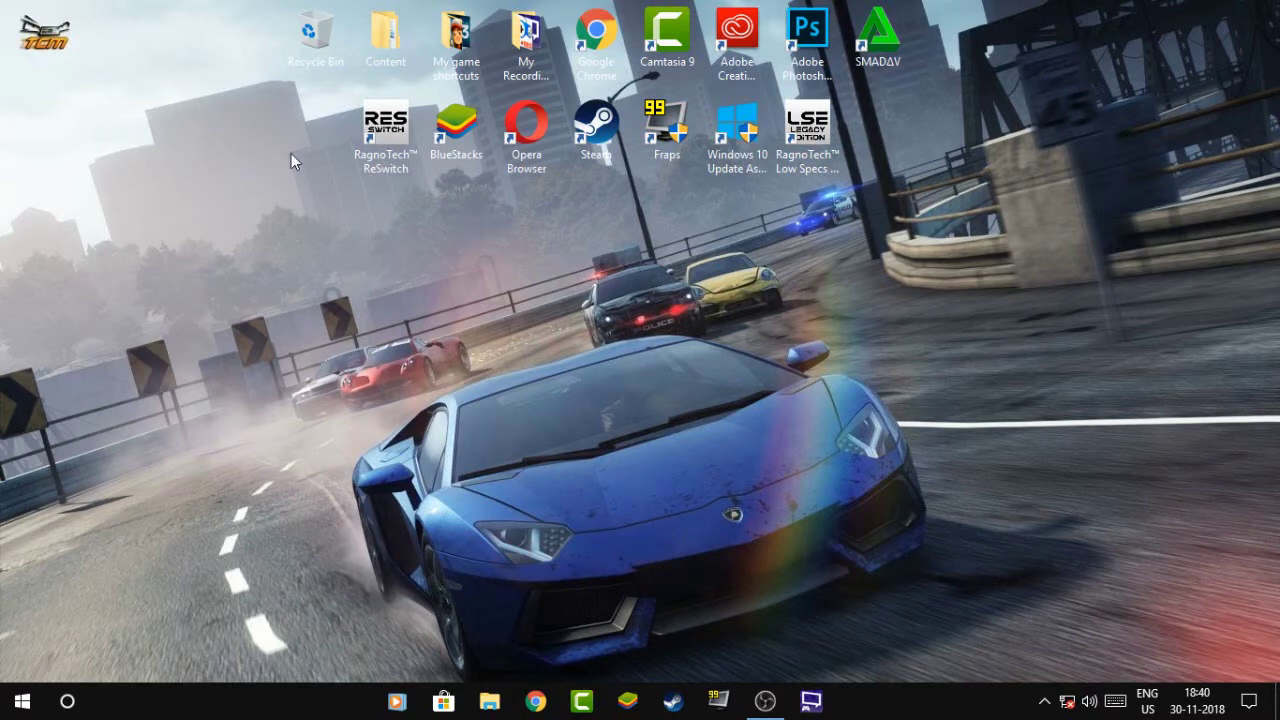
# - Open the file location of the Far Cry 3 shortcut from the My game shortcuts folder
pyautogui.doubleClick(456, 45)
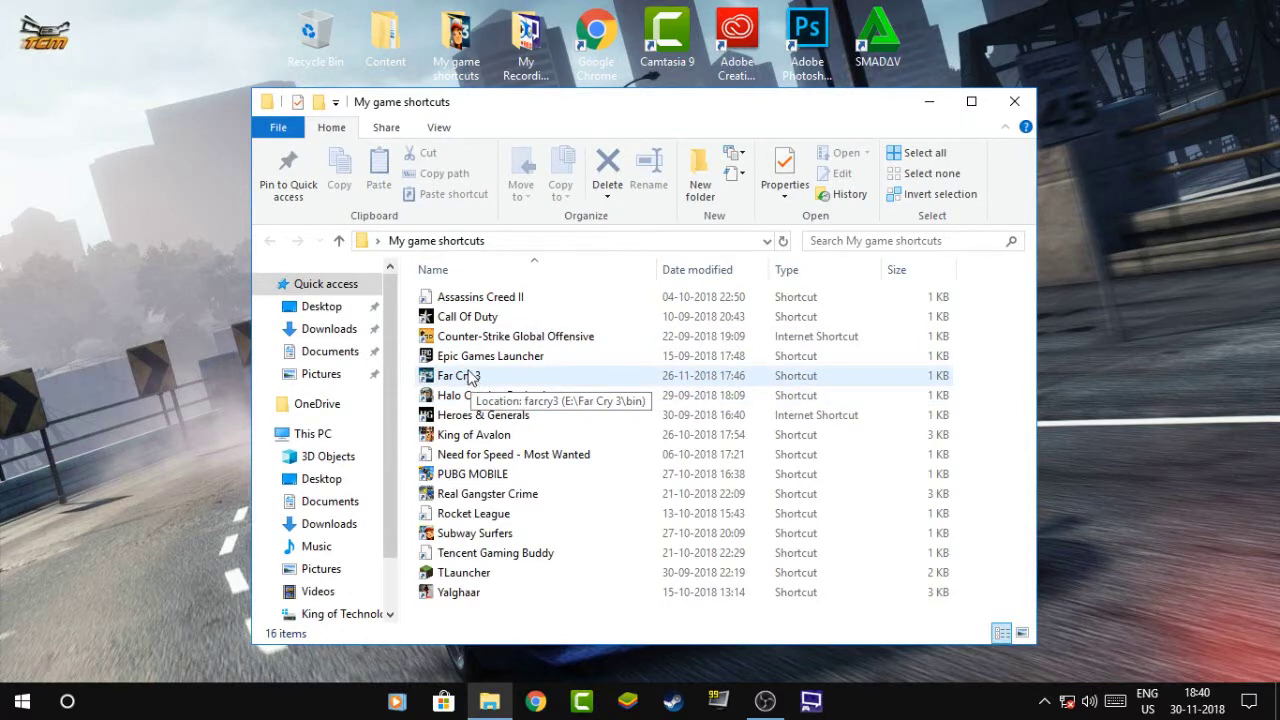
pyautogui.rightClick(471, 378)
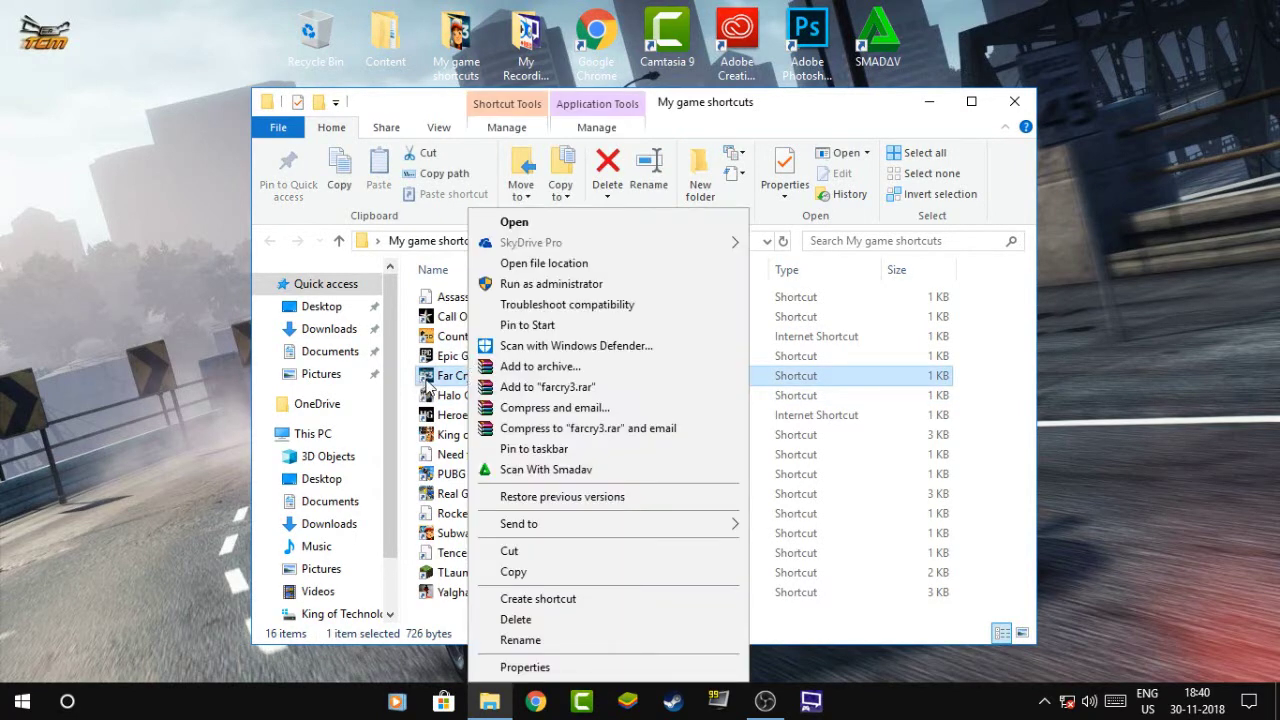
pyautogui.click(510, 264)
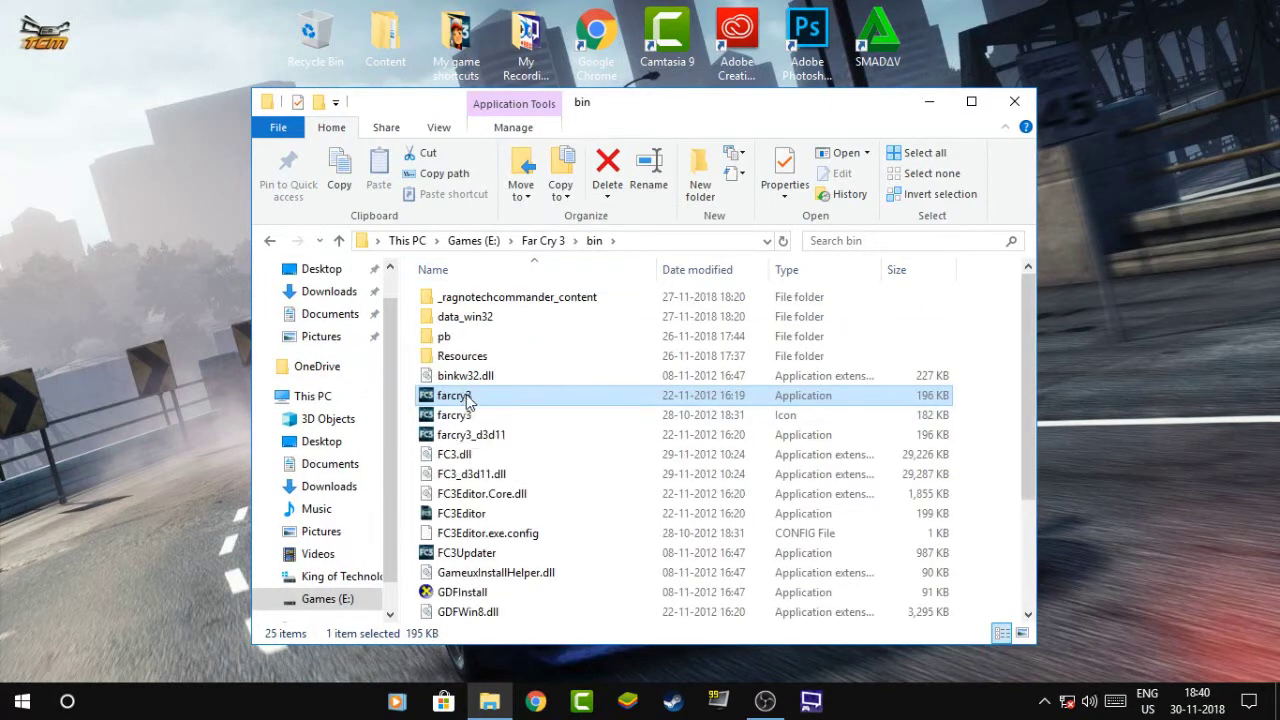
# - In the farcry3 application's properties, set it to run in compatibility mode for Windows 8
pyautogui.rightClick(466, 399)
pyautogui.click(541, 668)
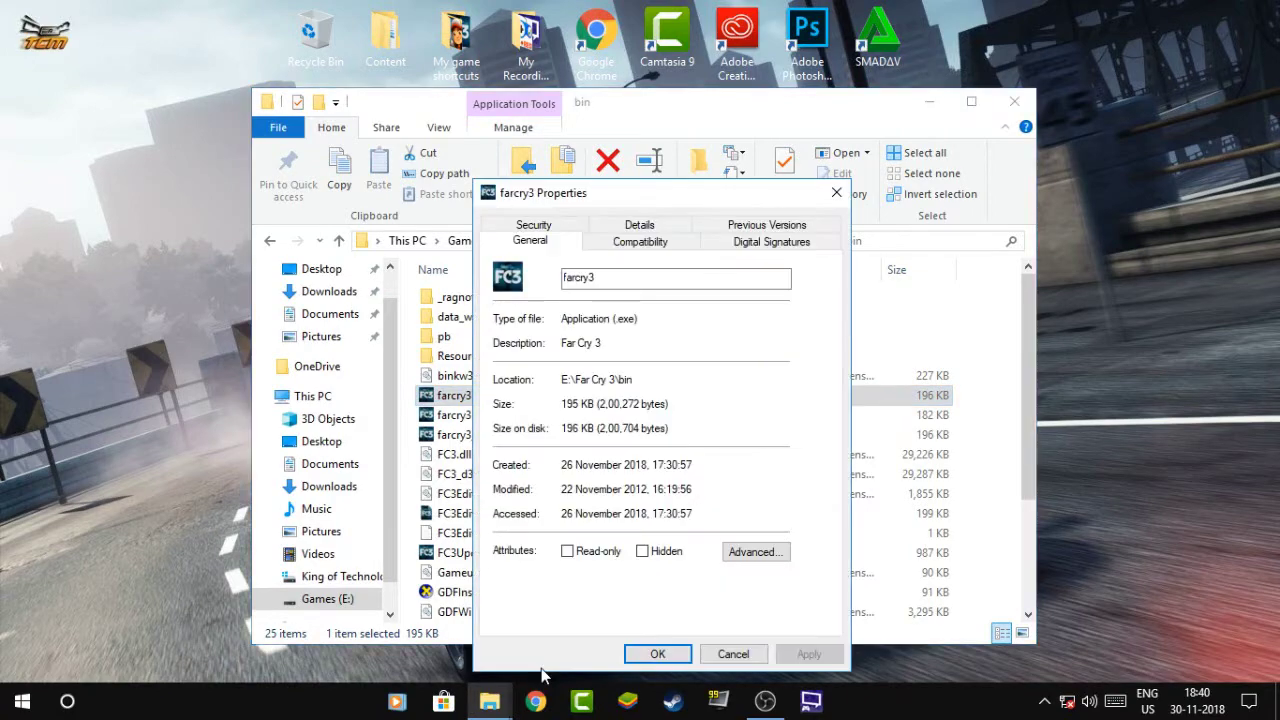
pyautogui.click(660, 245)
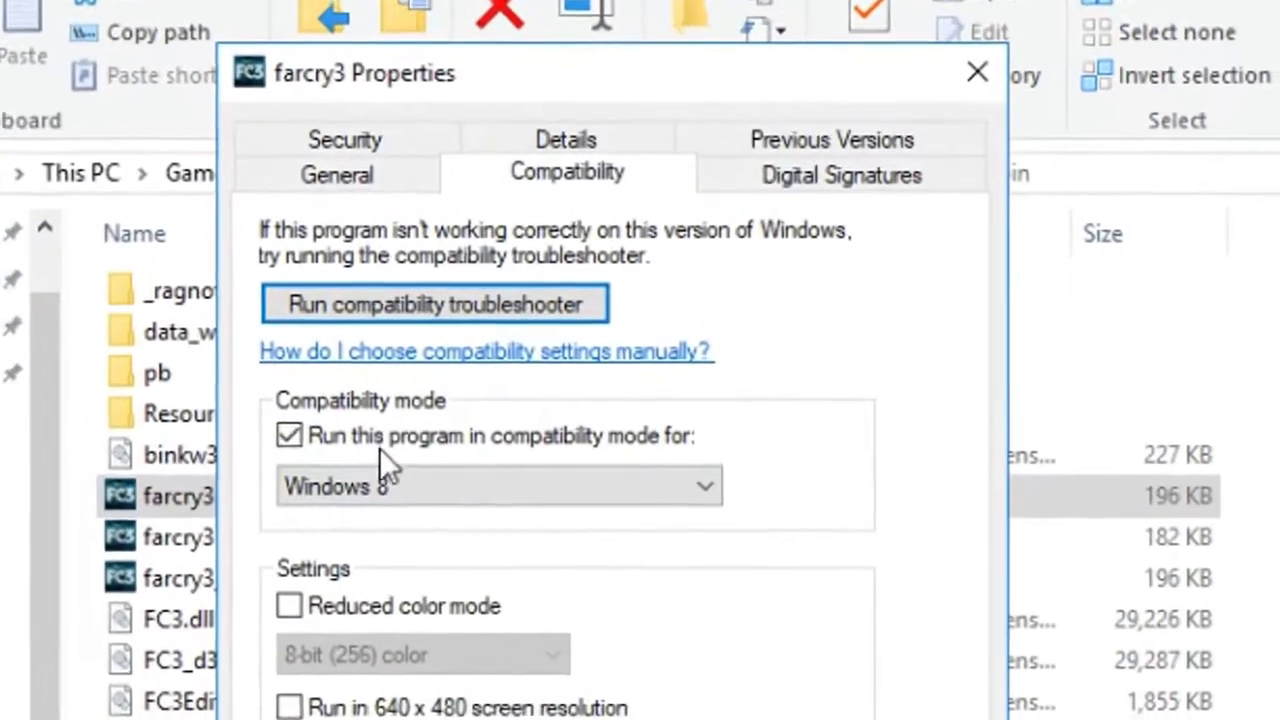
pyautogui.click(550, 367)
pyautogui.click(550, 367)
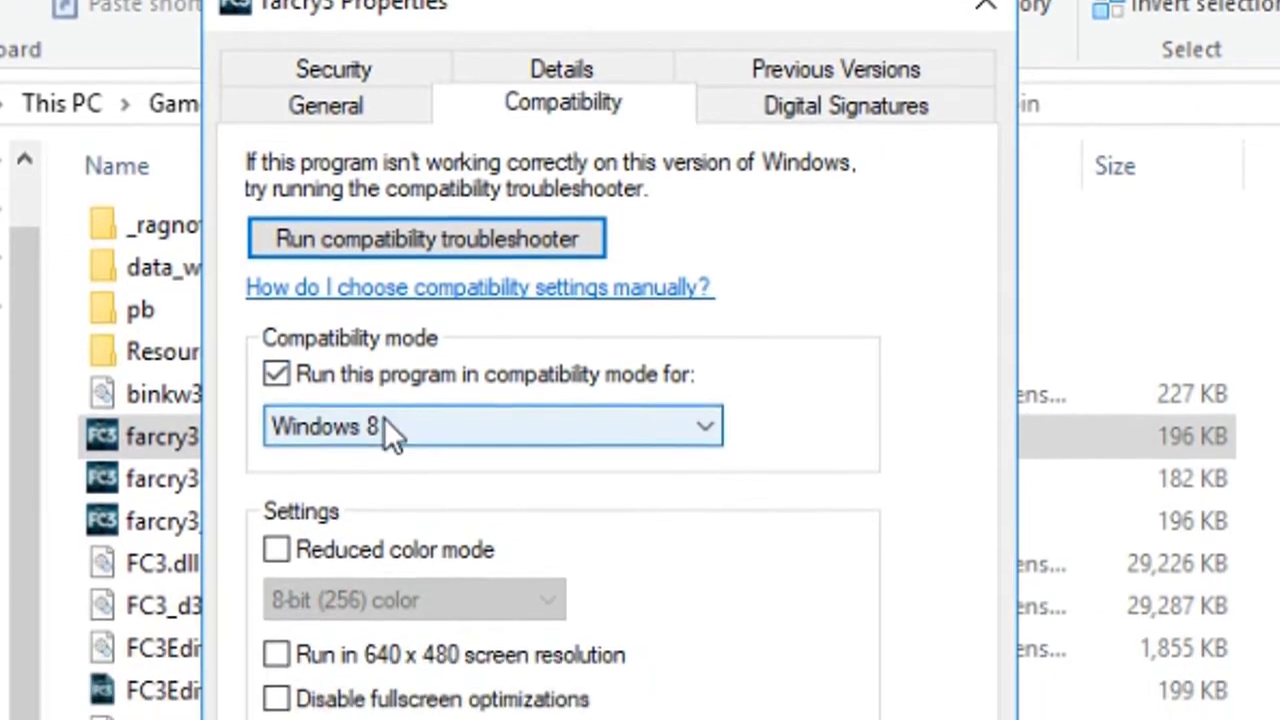
pyautogui.click(382, 494)
pyautogui.click(376, 614)
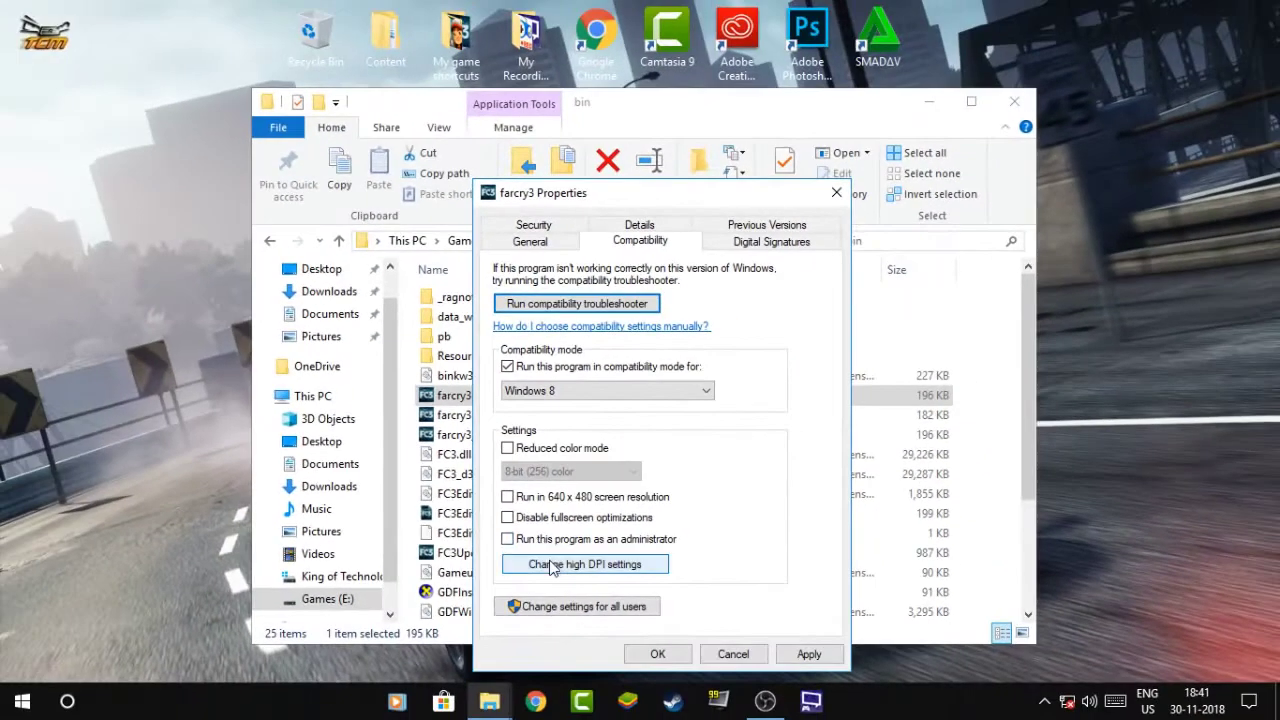
# - Override the high DPI scaling behavior for farcry3, with scaling performed by Application
pyautogui.click(545, 565)
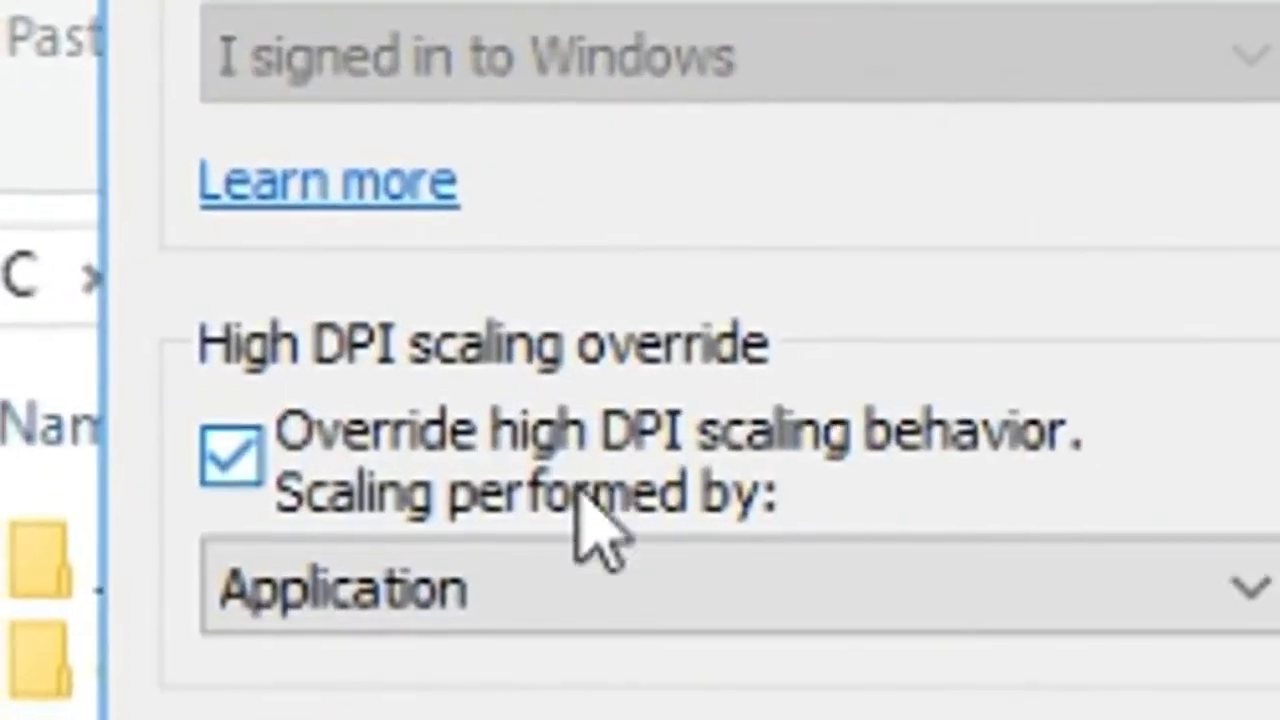
pyautogui.click(628, 556)
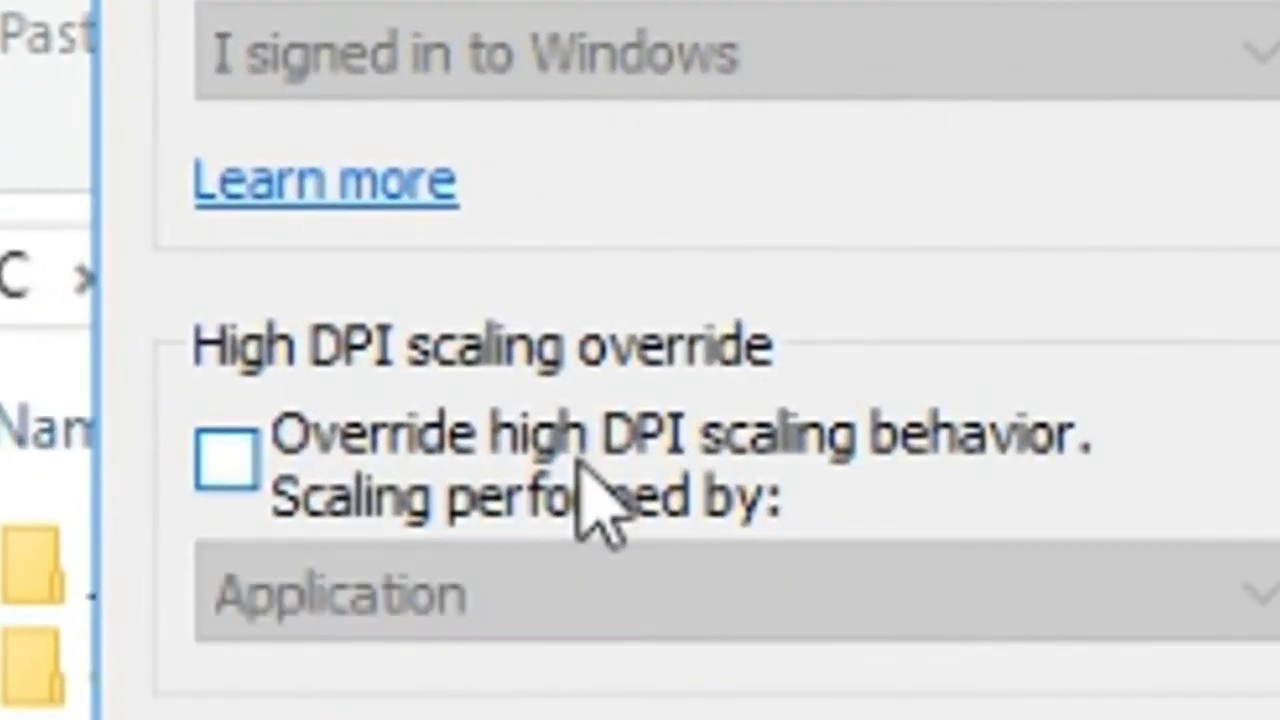
pyautogui.click(580, 460)
pyautogui.click(735, 625)
pyautogui.click(645, 688)
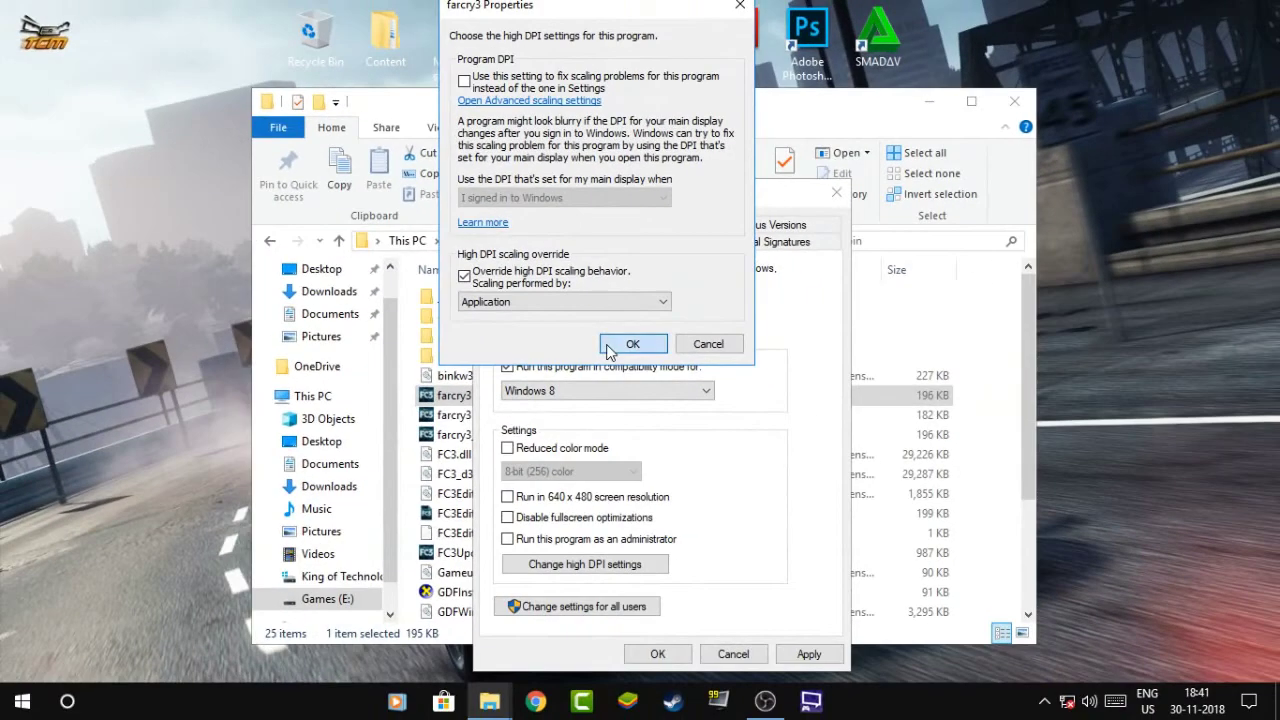
pyautogui.click(700, 463)
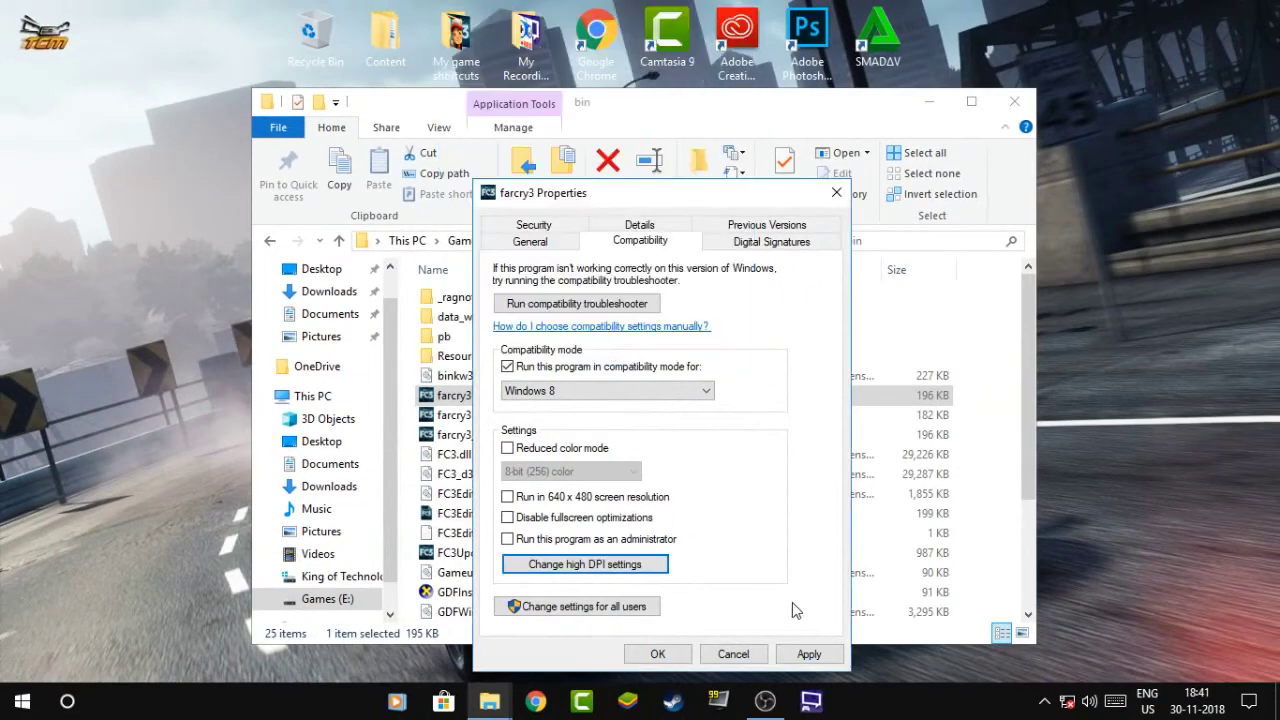
# - Apply and confirm the farcry3 compatibility settings, and close the game's bin folder
pyautogui.click(836, 655)
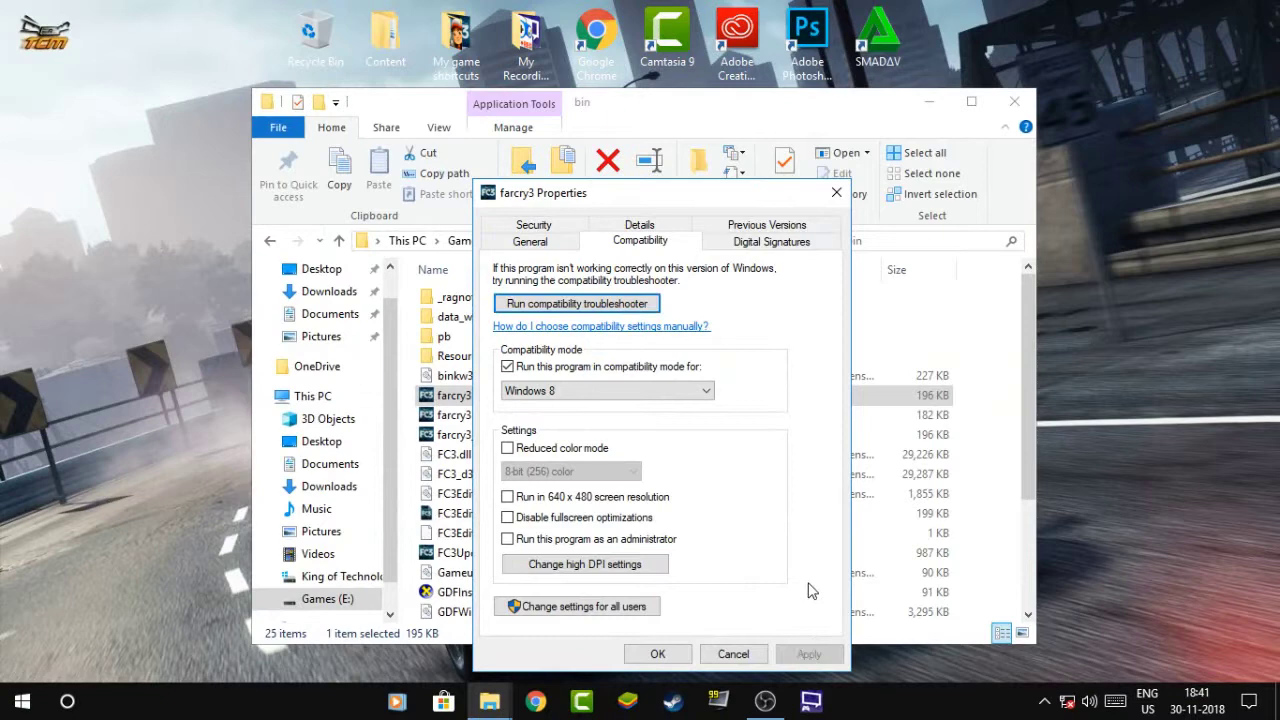
pyautogui.click(660, 654)
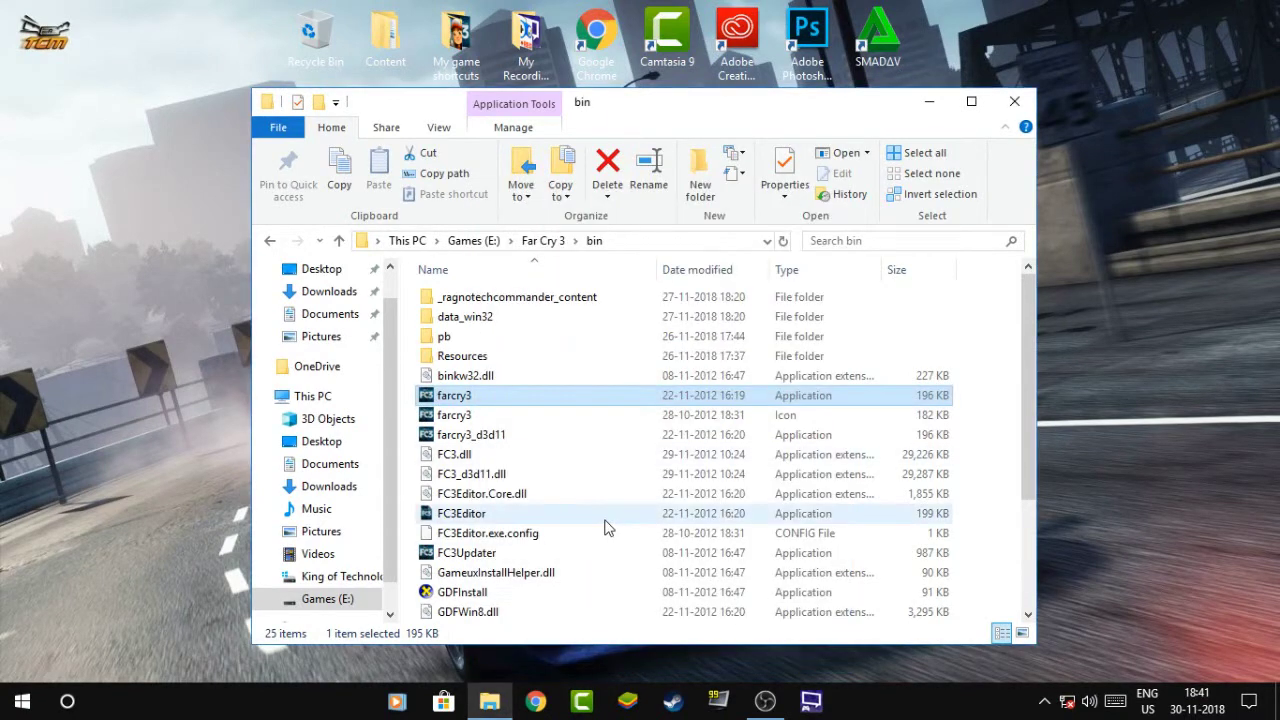
pyautogui.click(1018, 104)
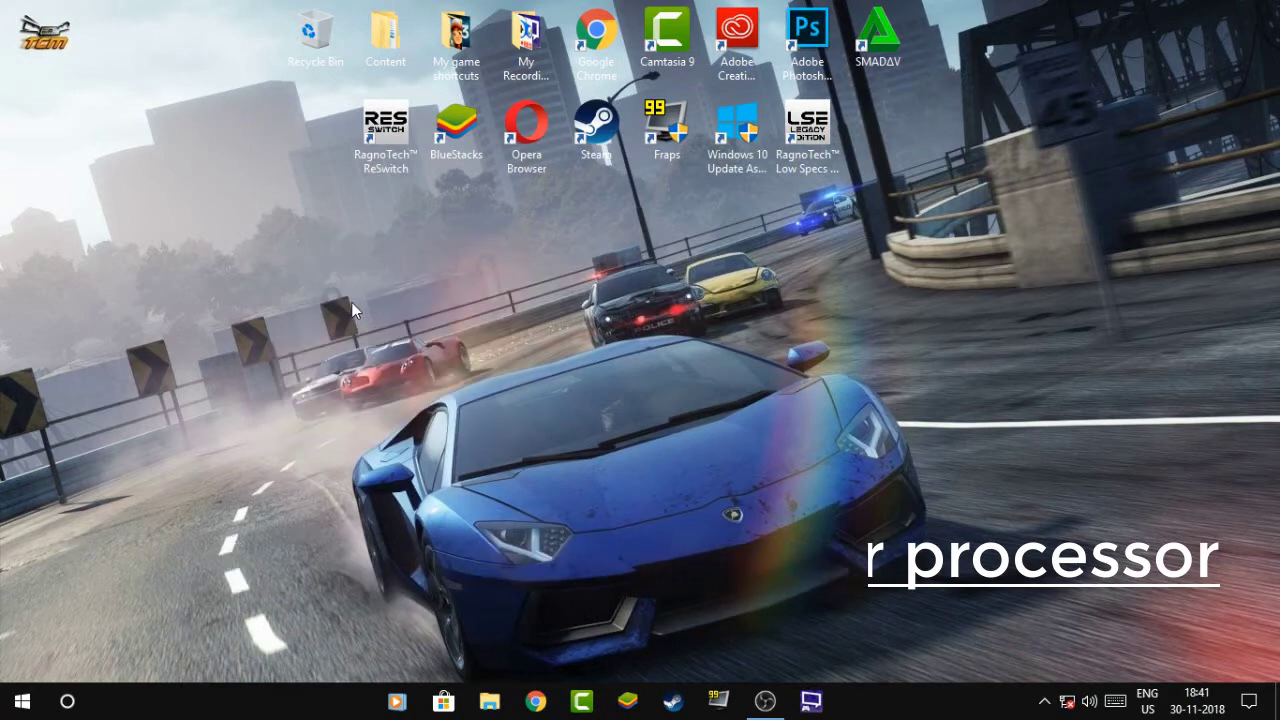
# - Open System Configuration by running msconfig
pyautogui.press('super')
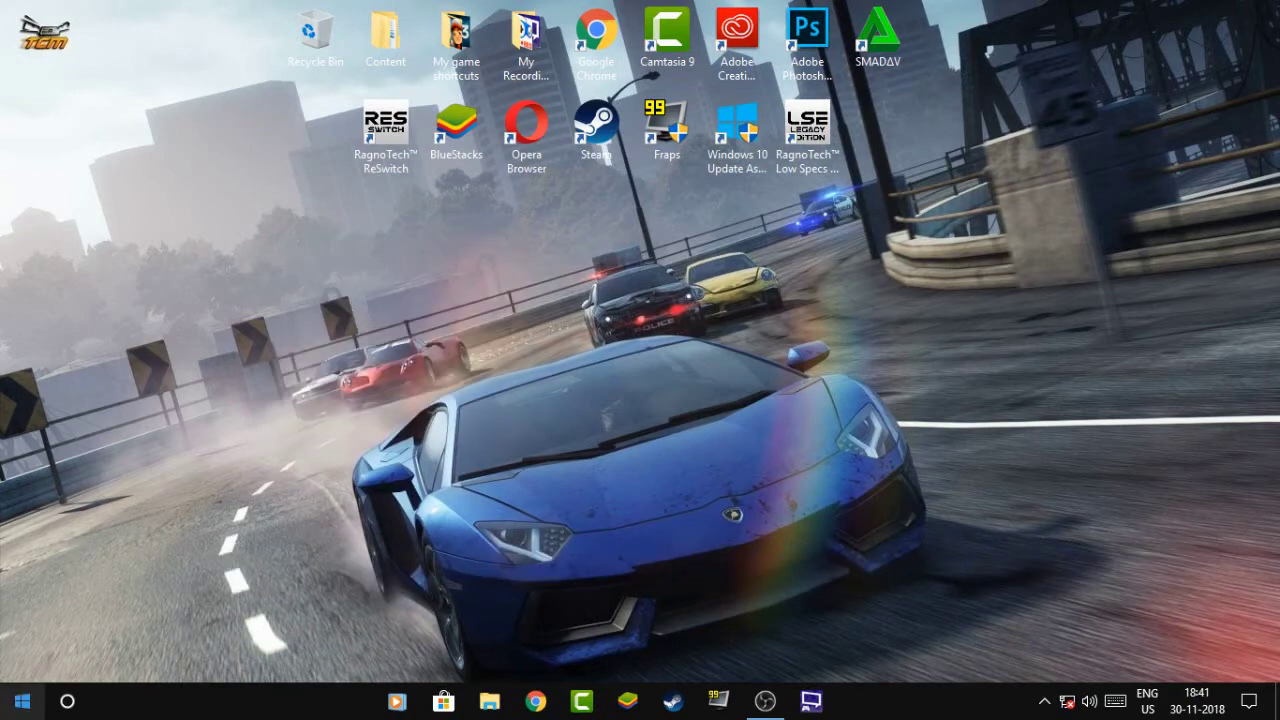
pyautogui.press('super+x')
pyautogui.click(40, 622)
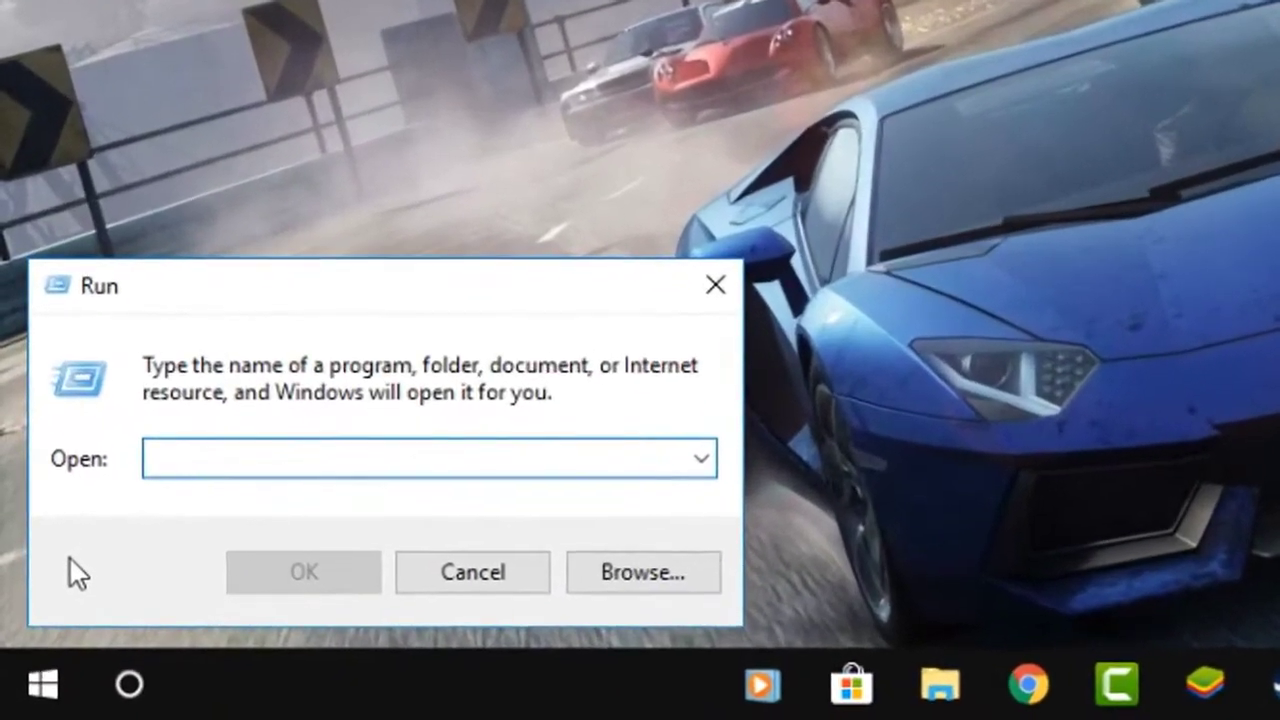
pyautogui.write('msconfig')
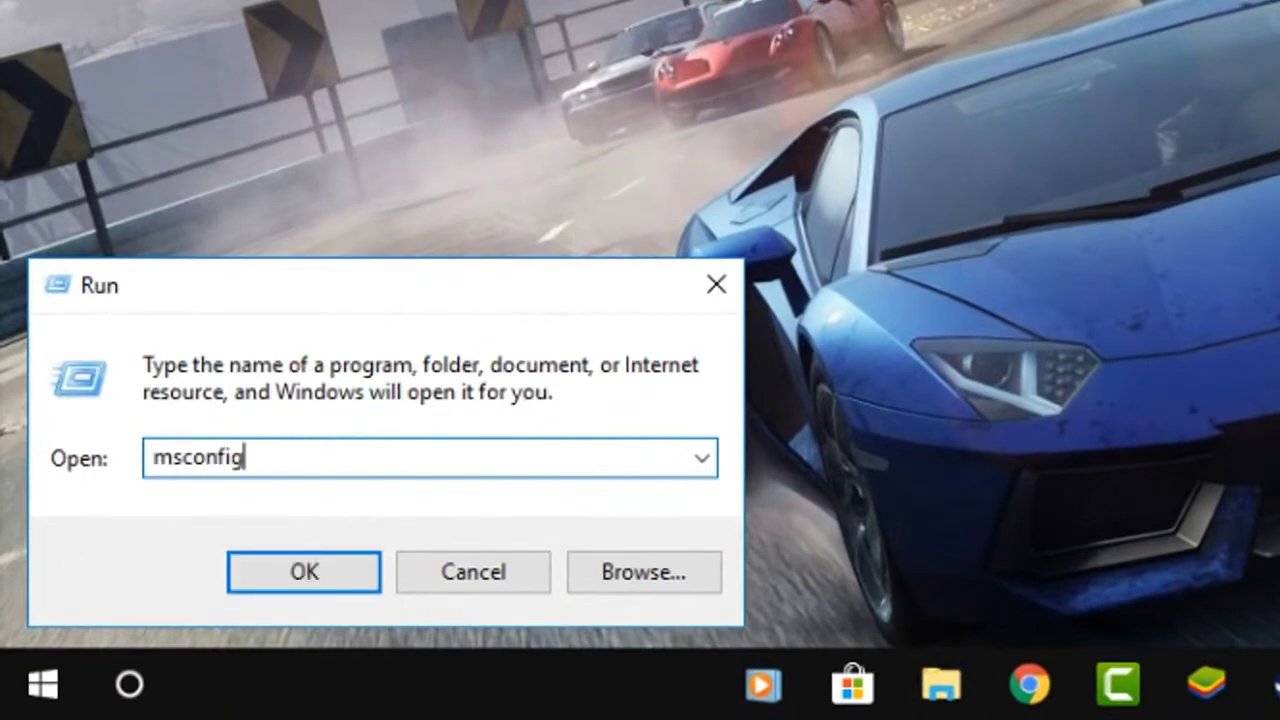
pyautogui.press('Return')
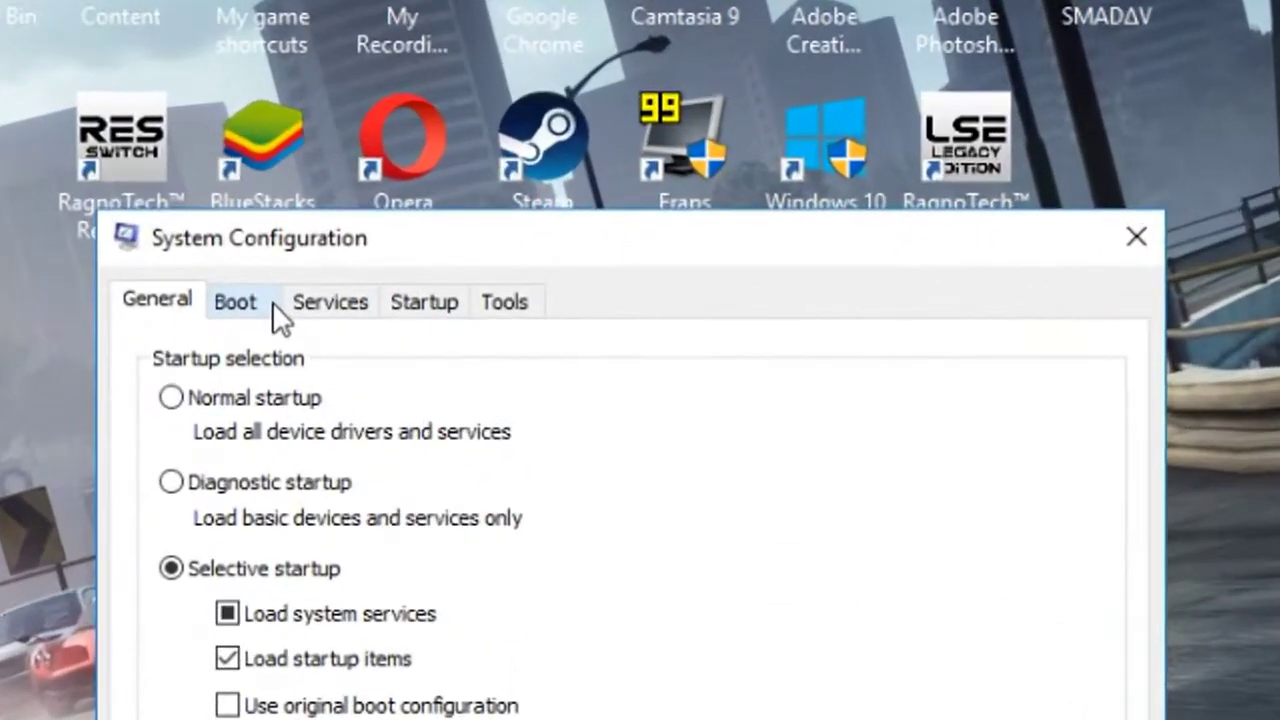
# - In the advanced boot options, set the number of processors to 4 with PCI Lock enabled, and confirm the system configuration
pyautogui.click(460, 207)
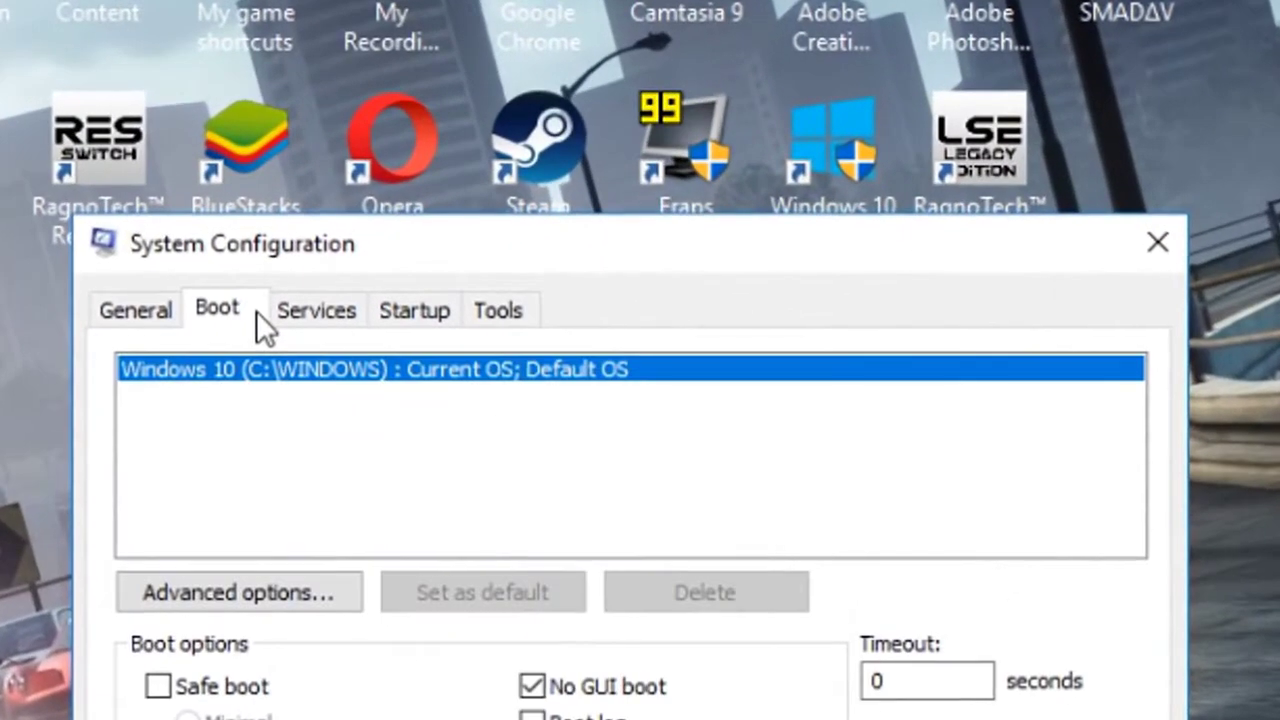
pyautogui.click(256, 579)
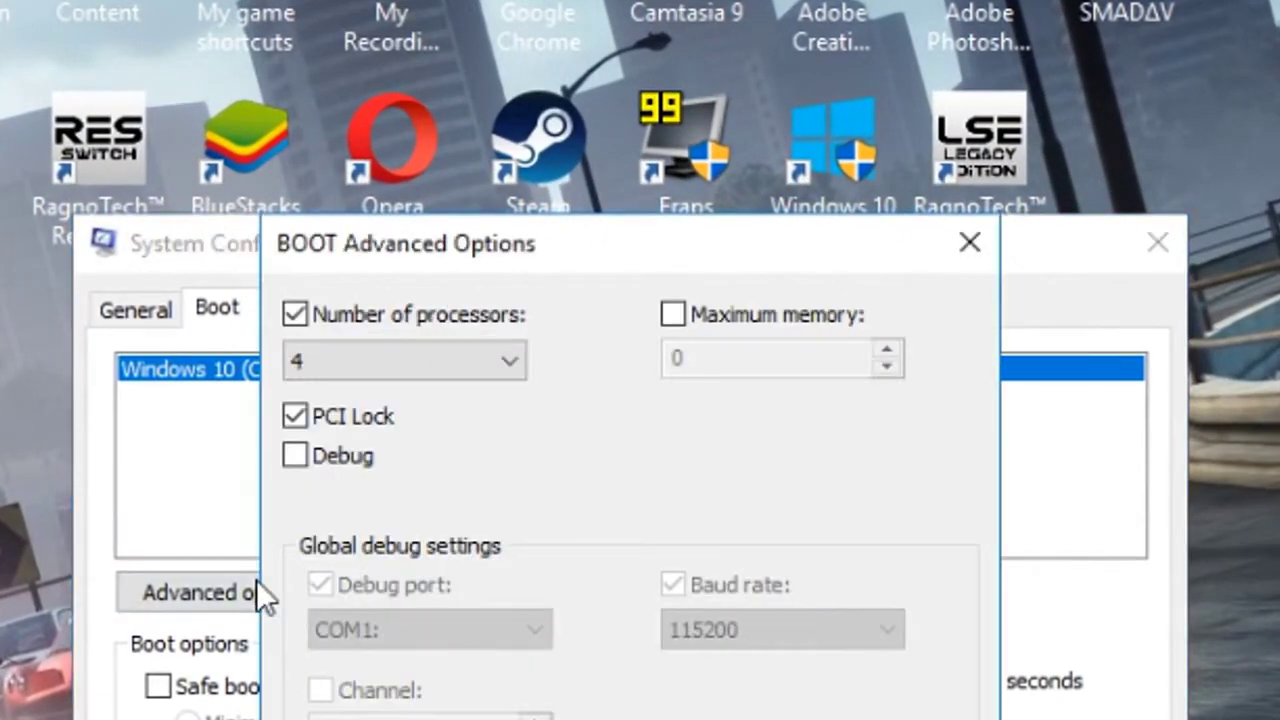
pyautogui.click(336, 318)
pyautogui.click(336, 318)
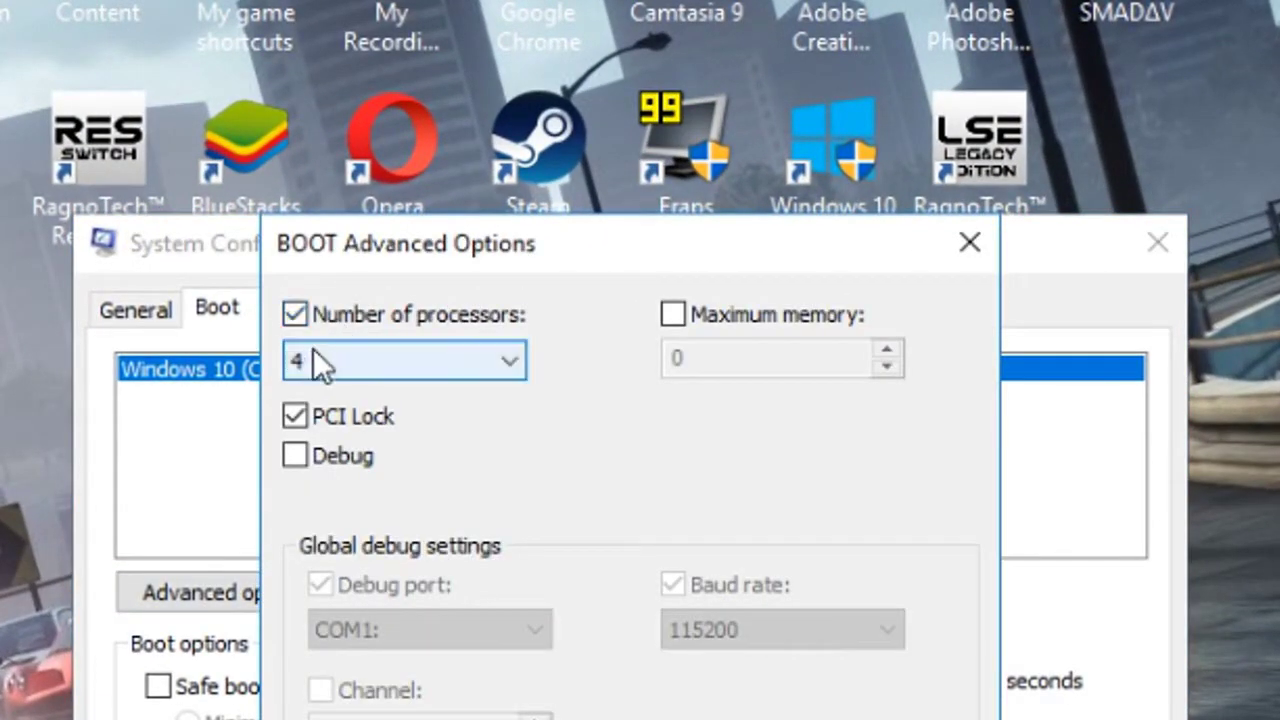
pyautogui.click(313, 355)
pyautogui.click(301, 466)
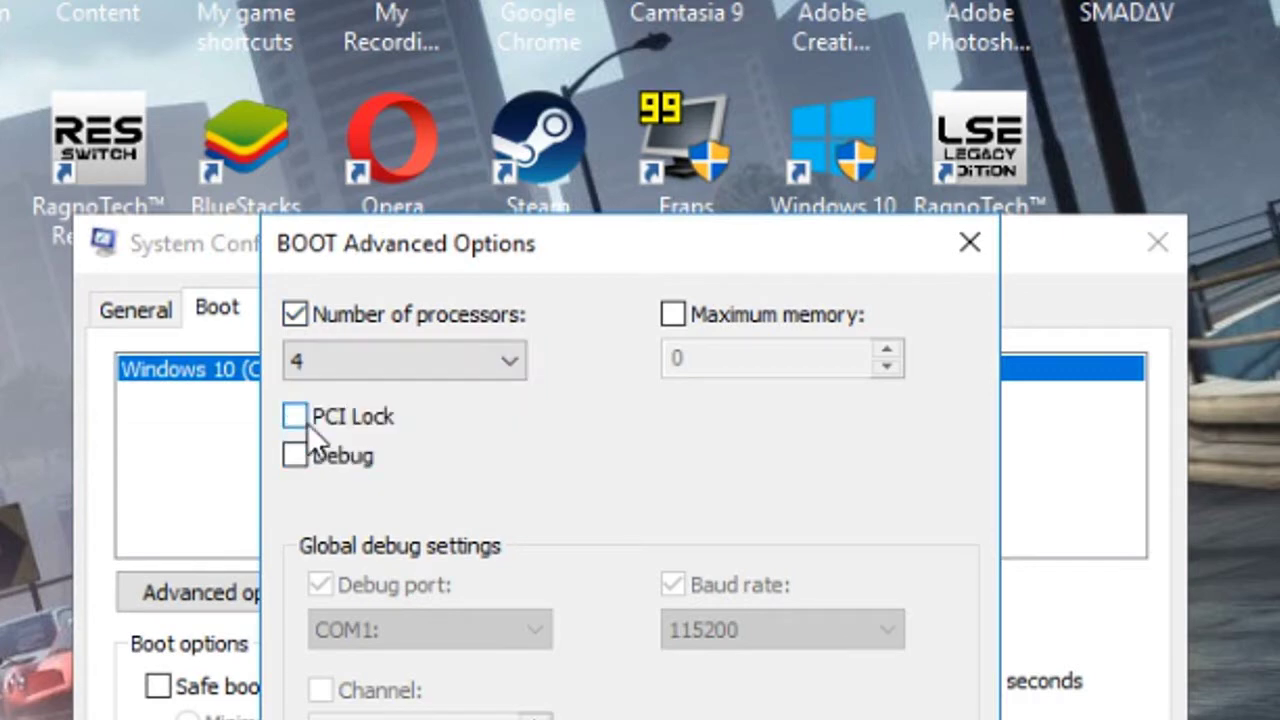
pyautogui.click(307, 423)
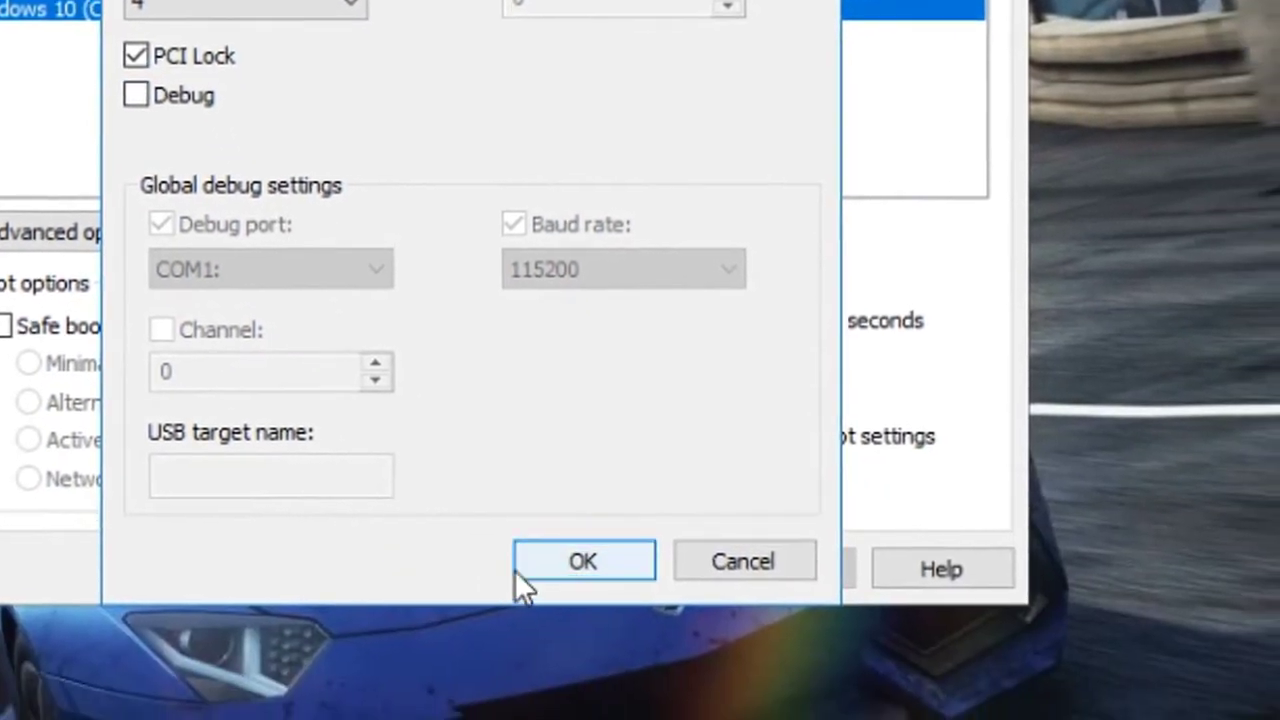
pyautogui.click(530, 563)
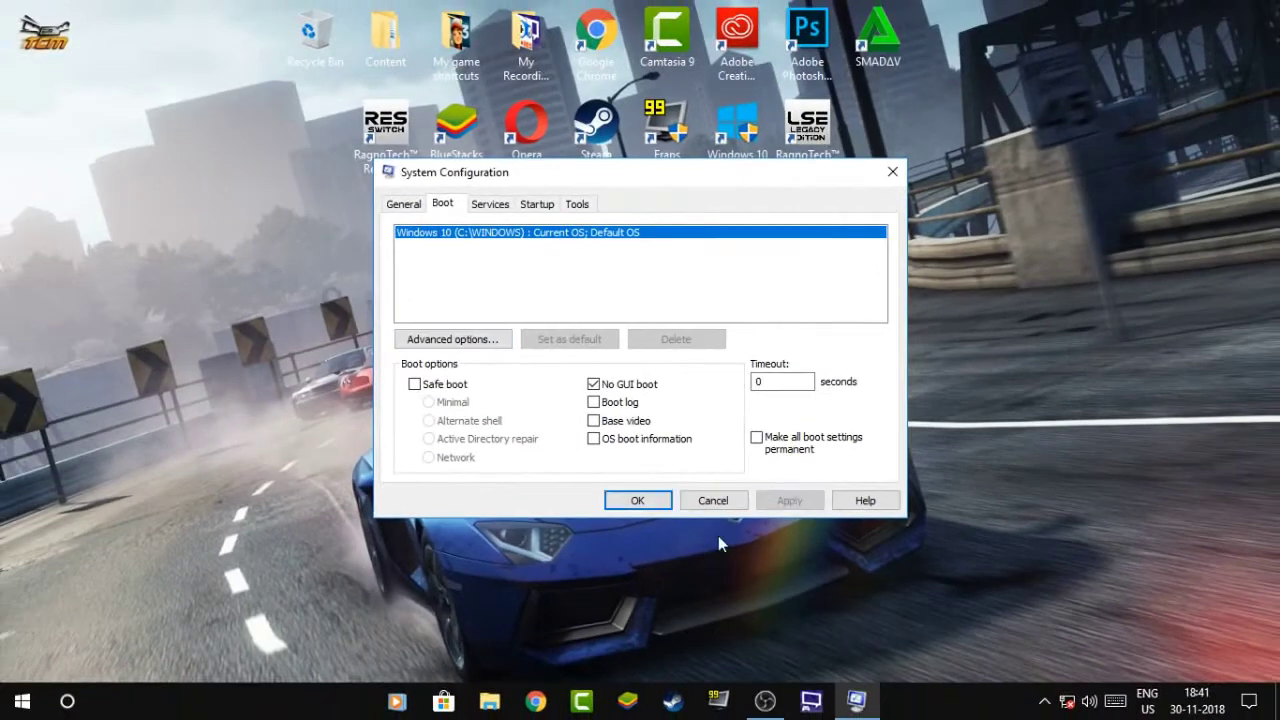
pyautogui.click(655, 502)
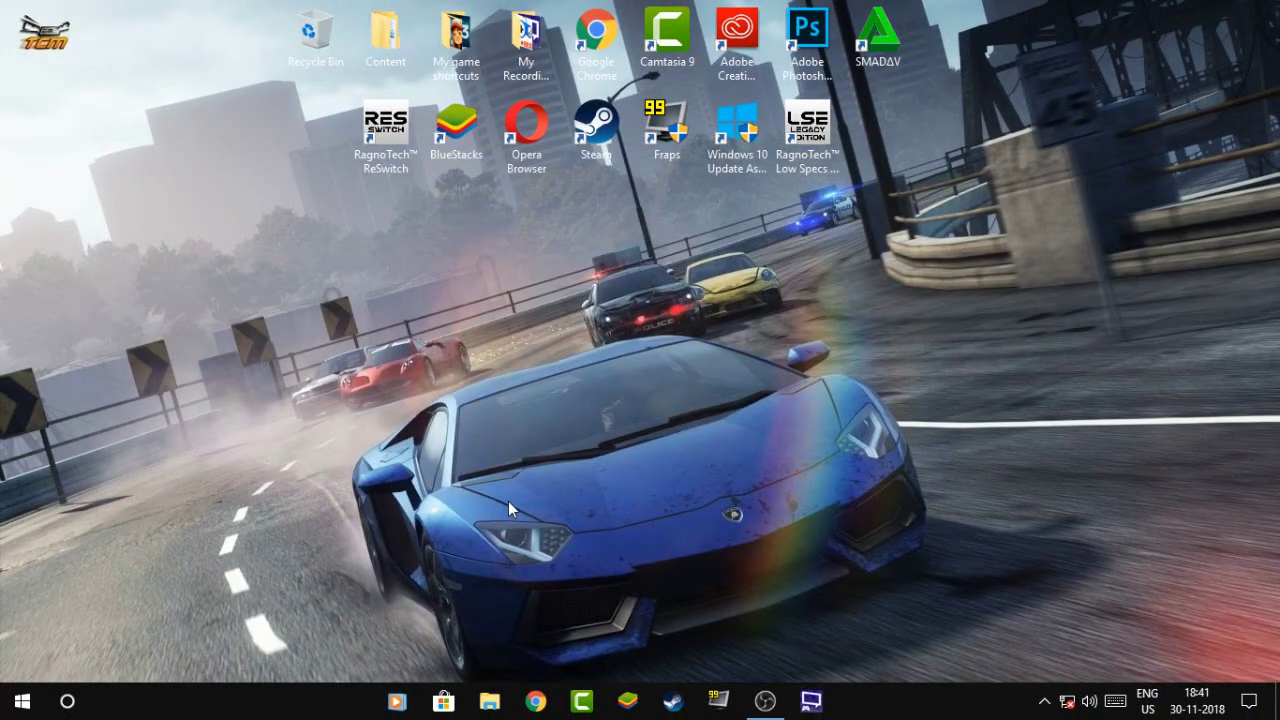
pyautogui.rightClick(490, 378)
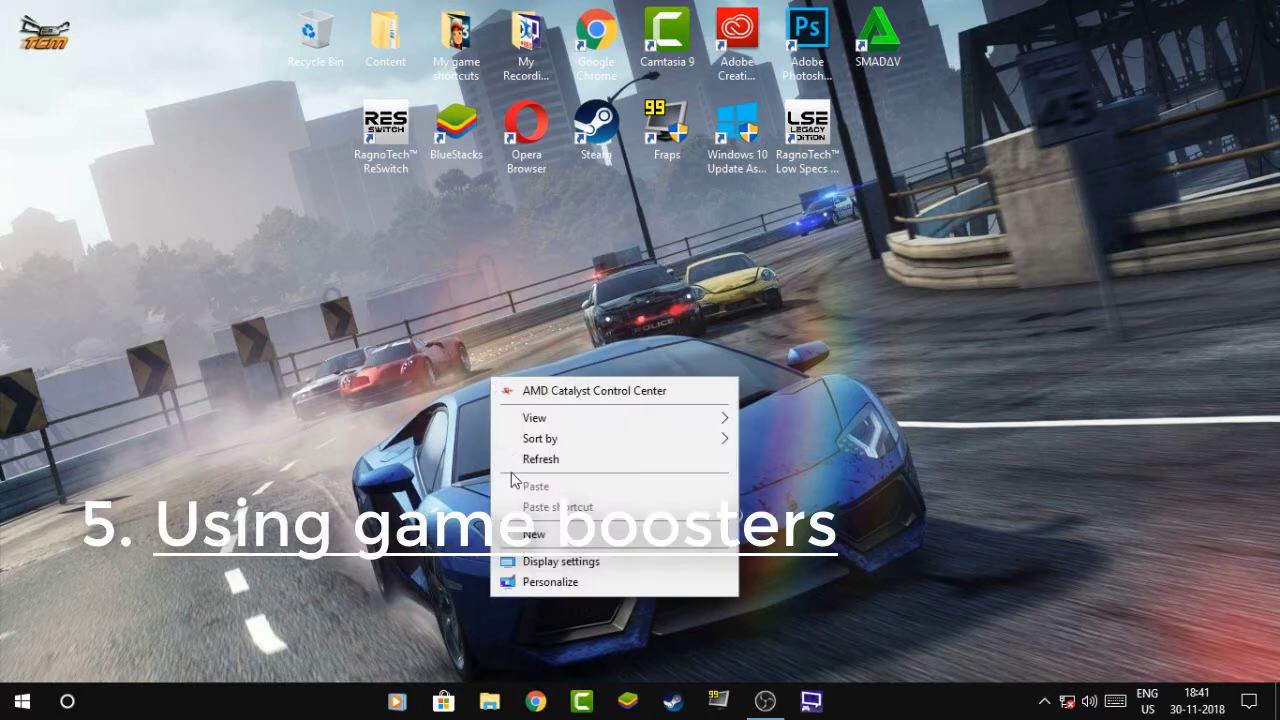
pyautogui.click(519, 462)
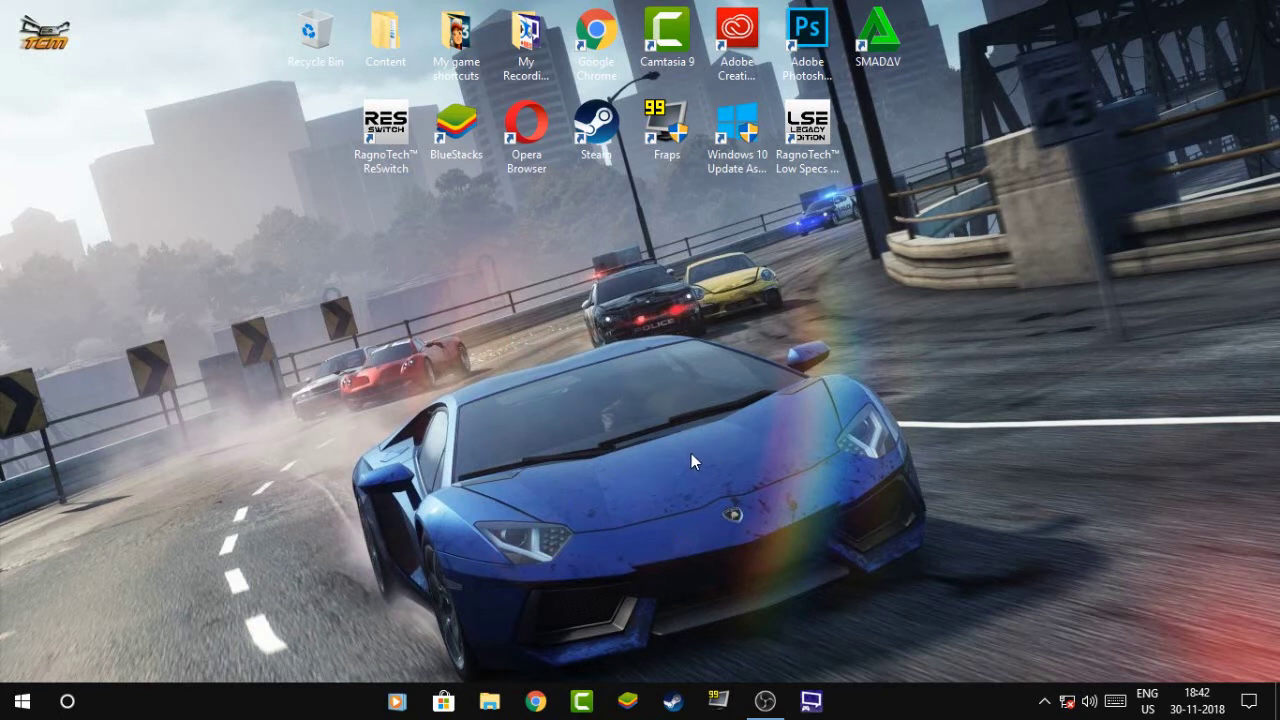
# - Launch RagnoTech Low Specs Experience from the desktop and continue to its free version, declining the premium membership and G2A offers
pyautogui.click(802, 165)
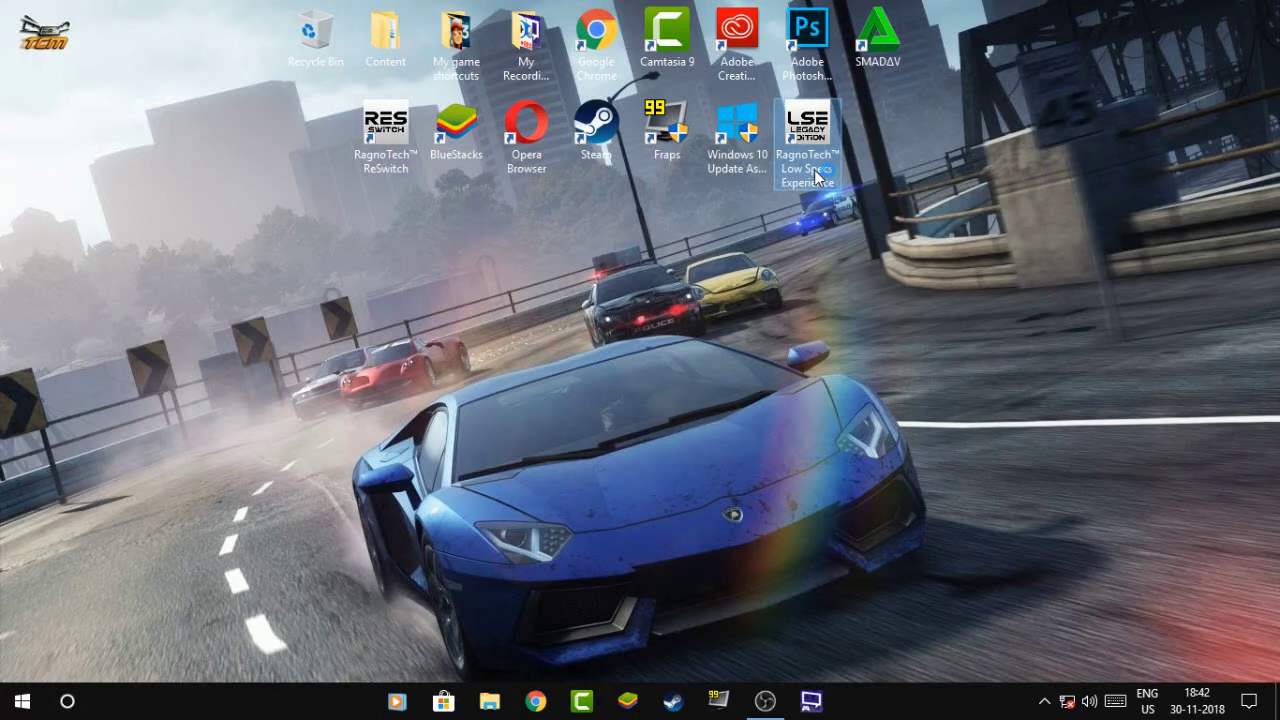
pyautogui.doubleClick(817, 177)
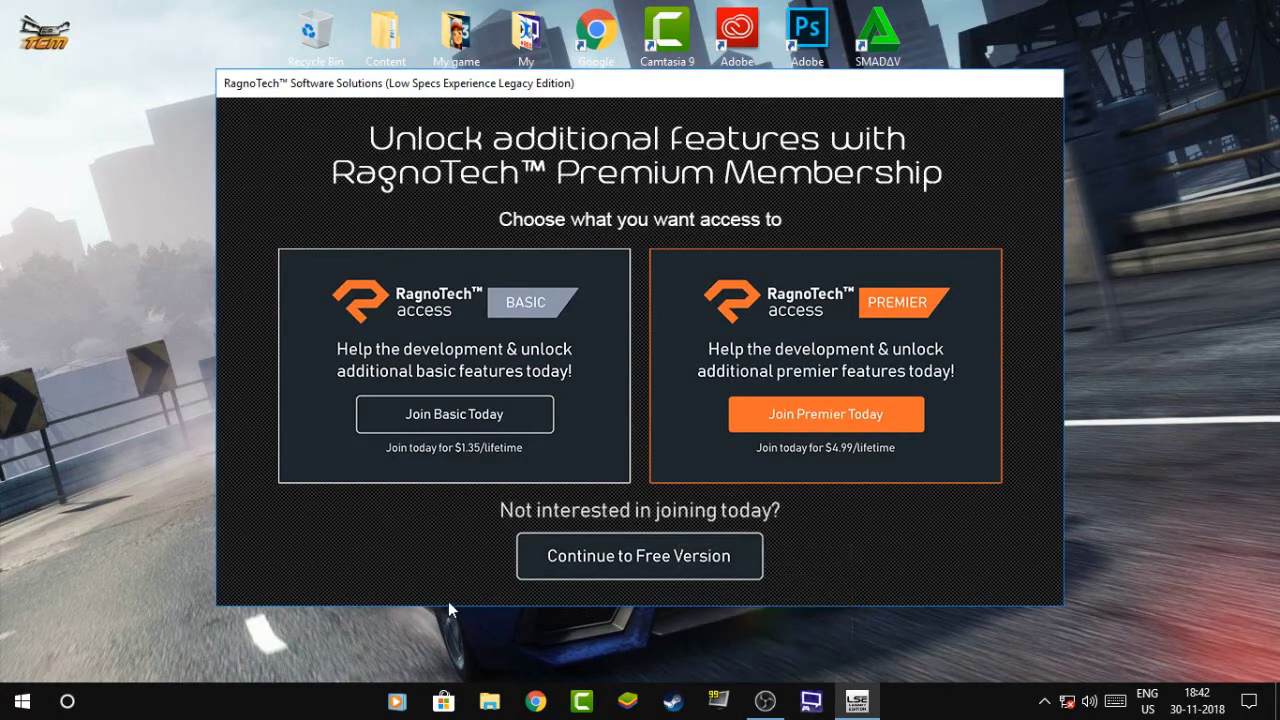
pyautogui.click(634, 568)
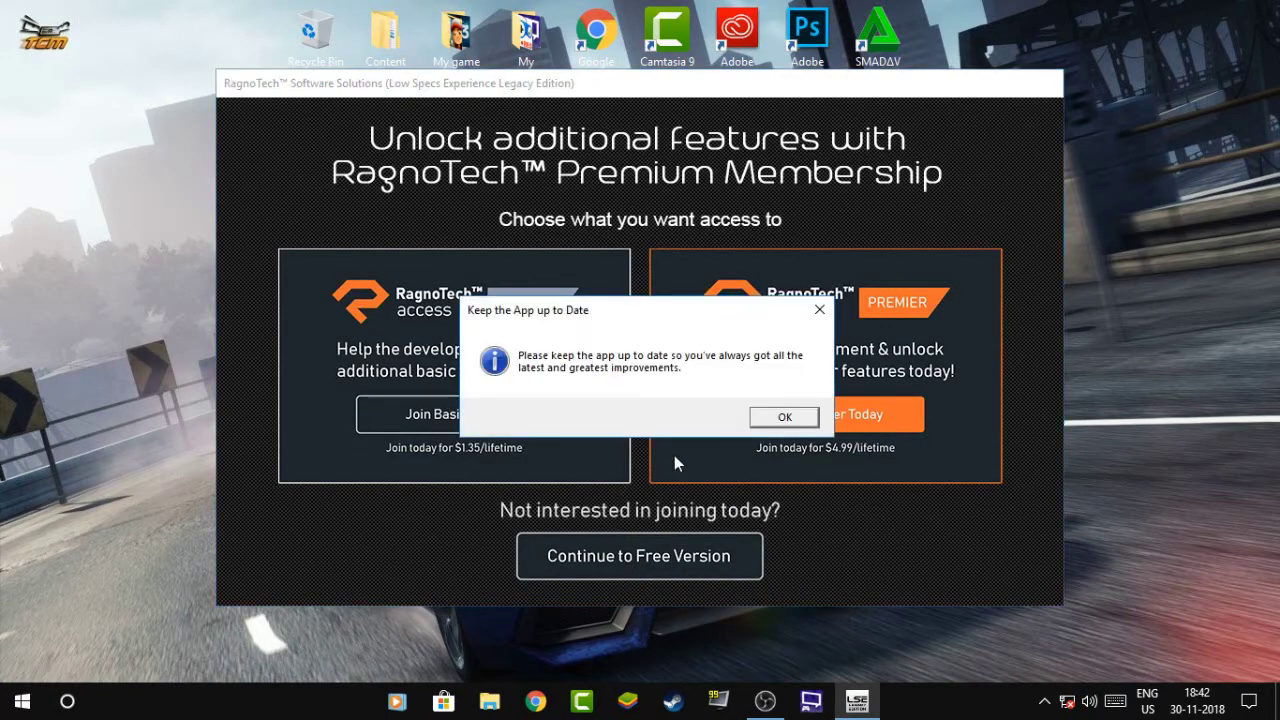
pyautogui.click(782, 416)
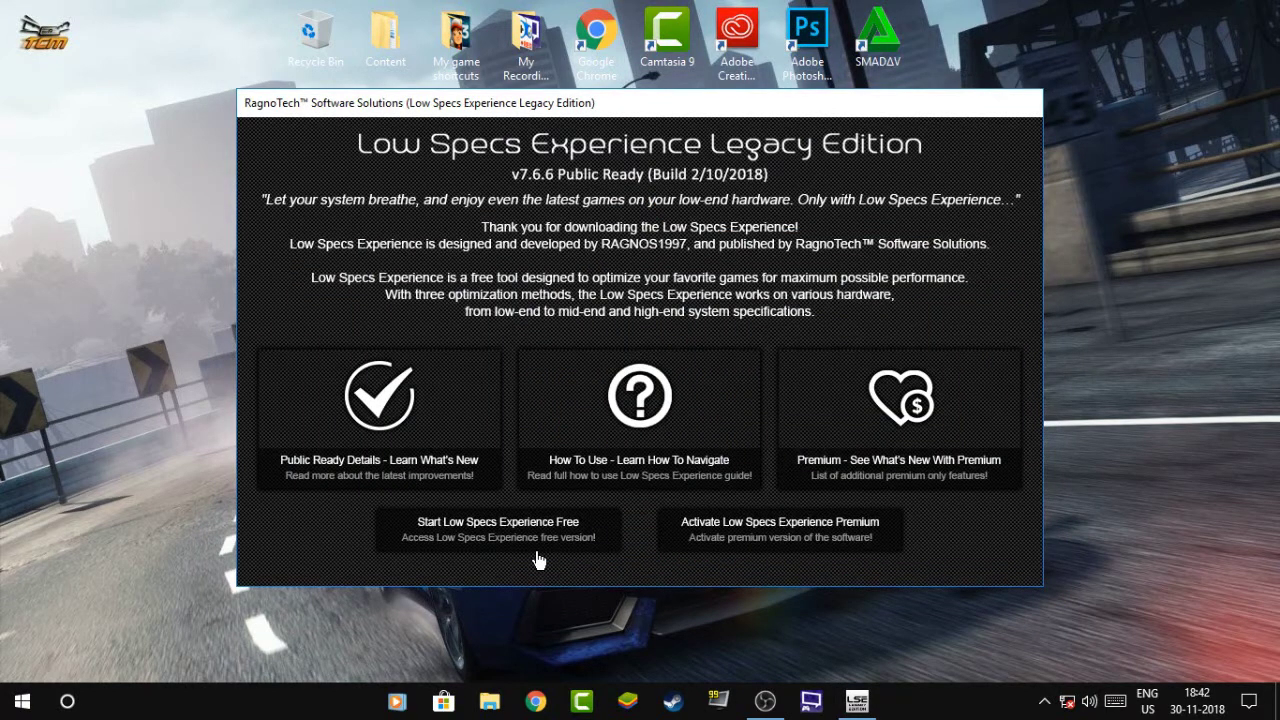
pyautogui.click(536, 556)
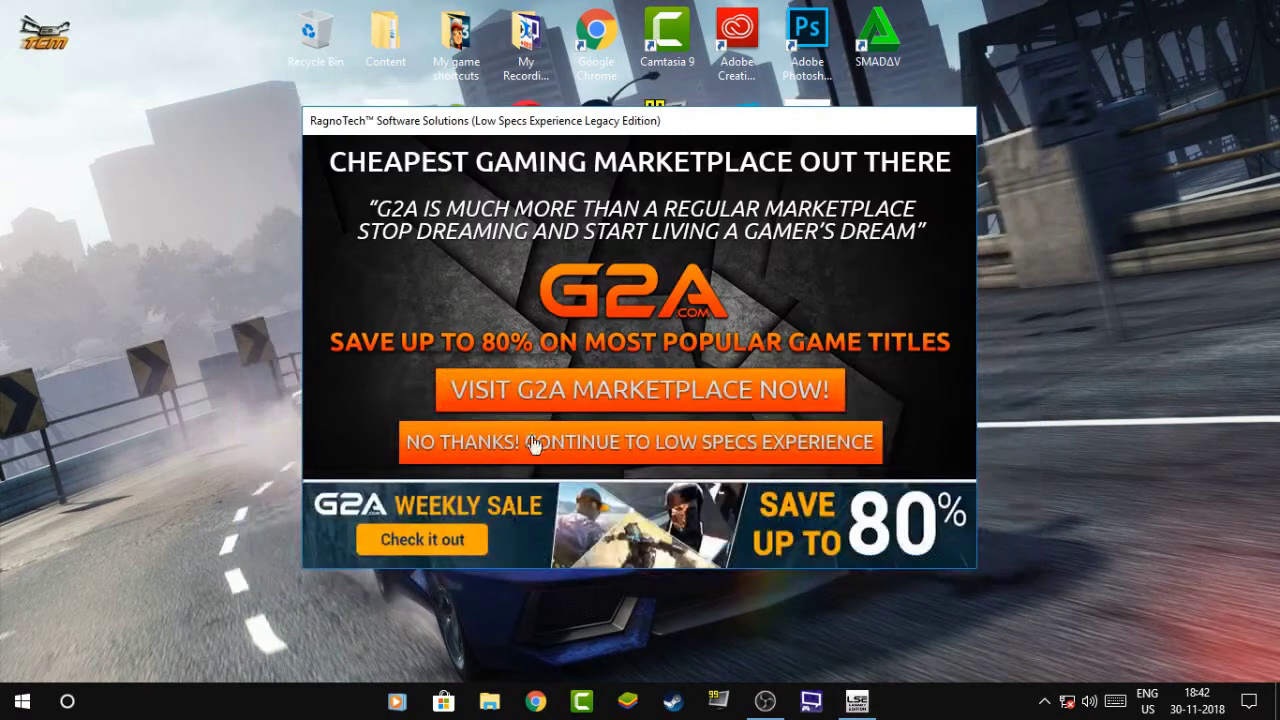
pyautogui.click(577, 464)
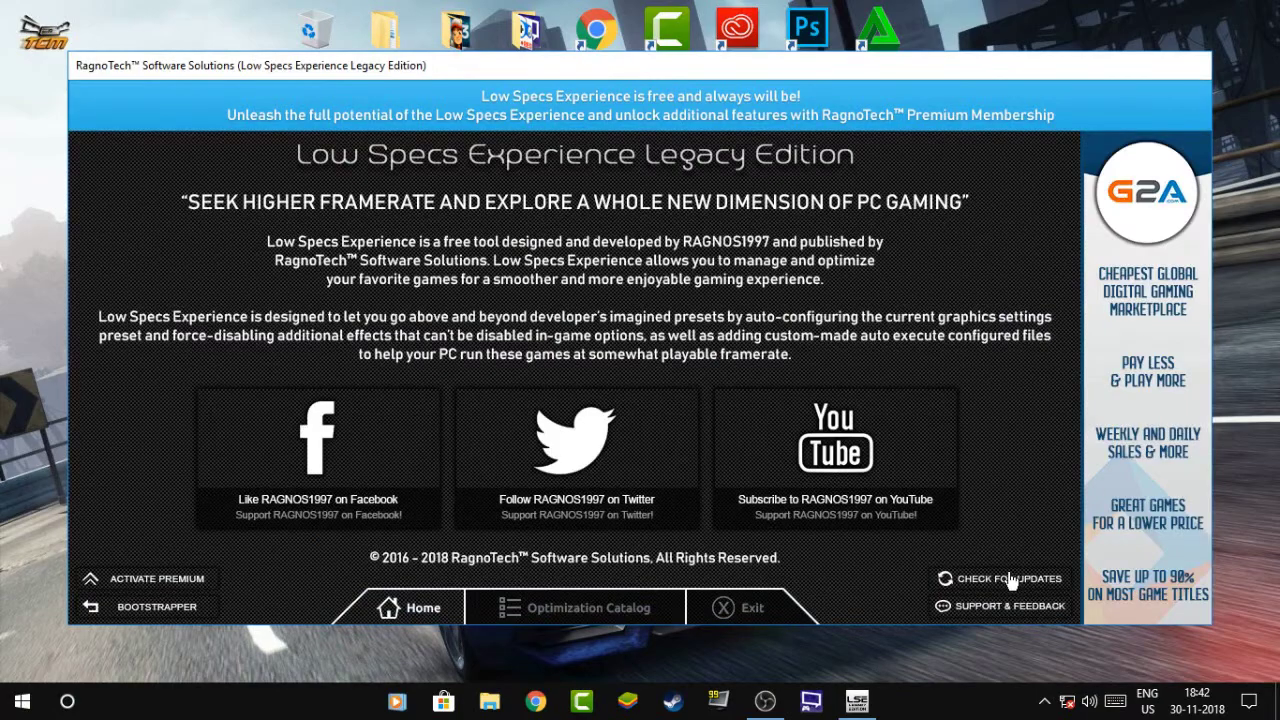
pyautogui.click(757, 526)
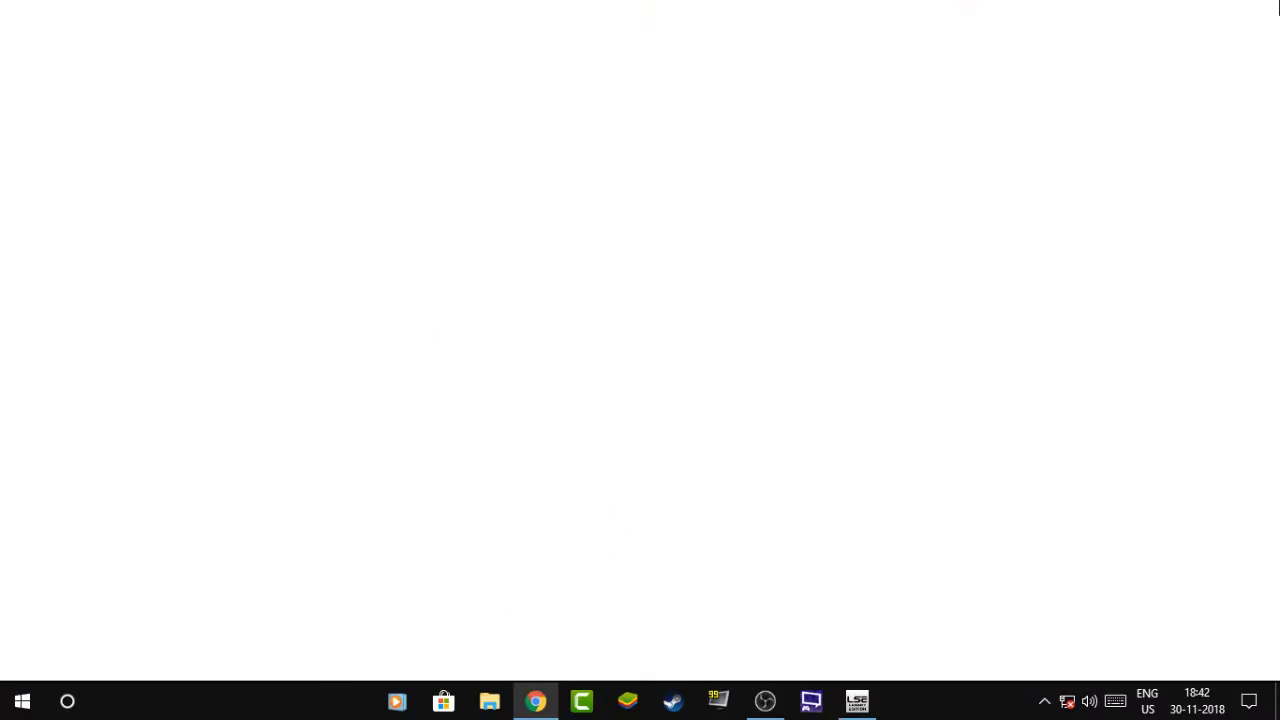
pyautogui.click(1275, 8)
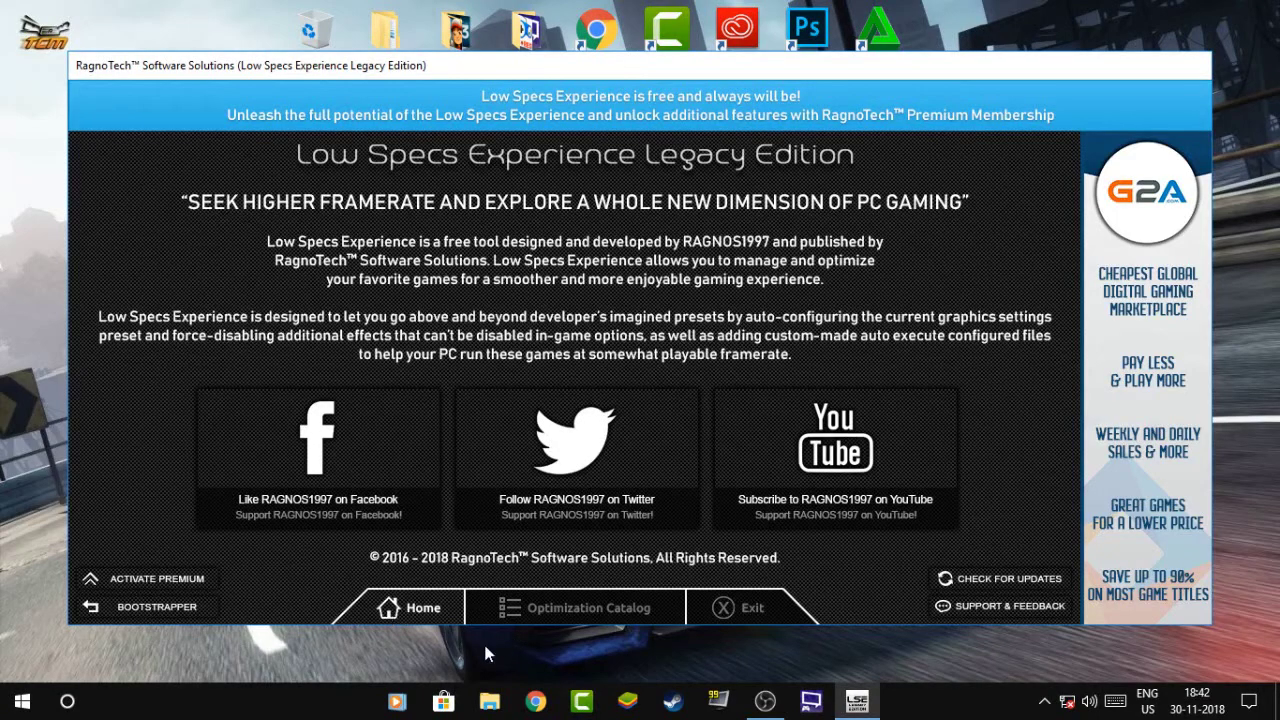
# - Choose Far Cry 3 as the game to optimize in the Optimization Catalog
pyautogui.click(540, 615)
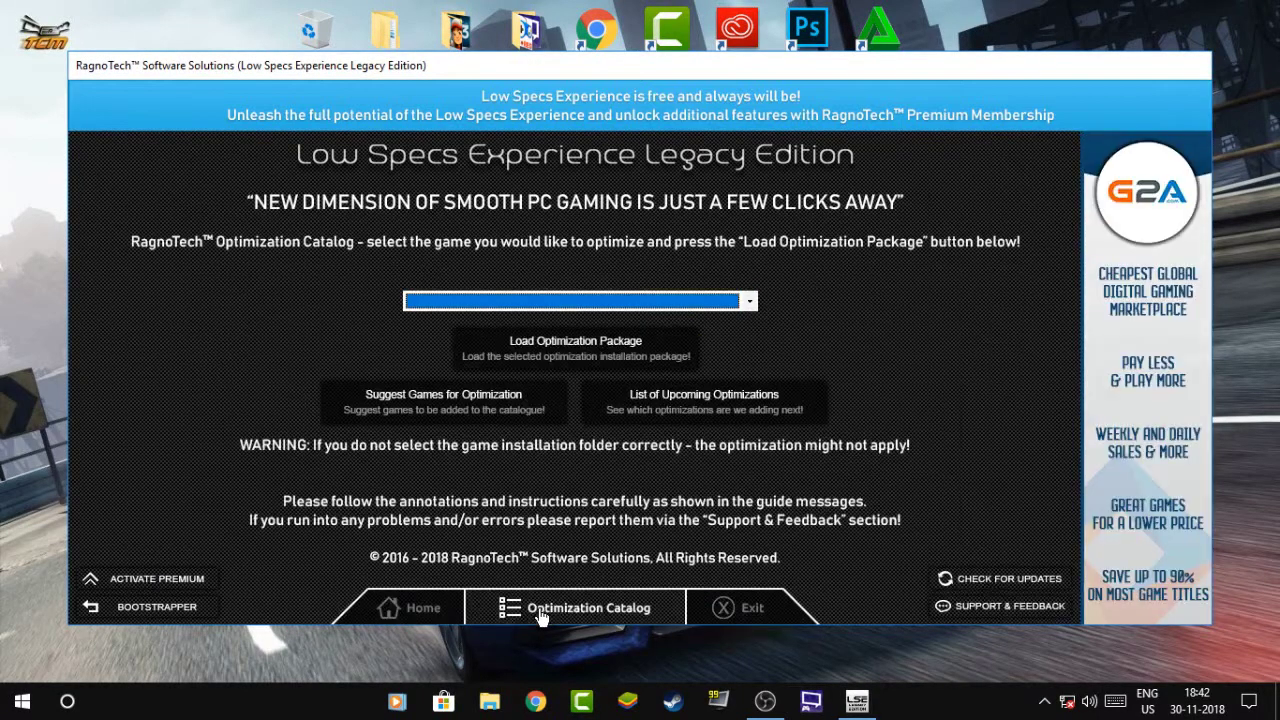
pyautogui.click(456, 304)
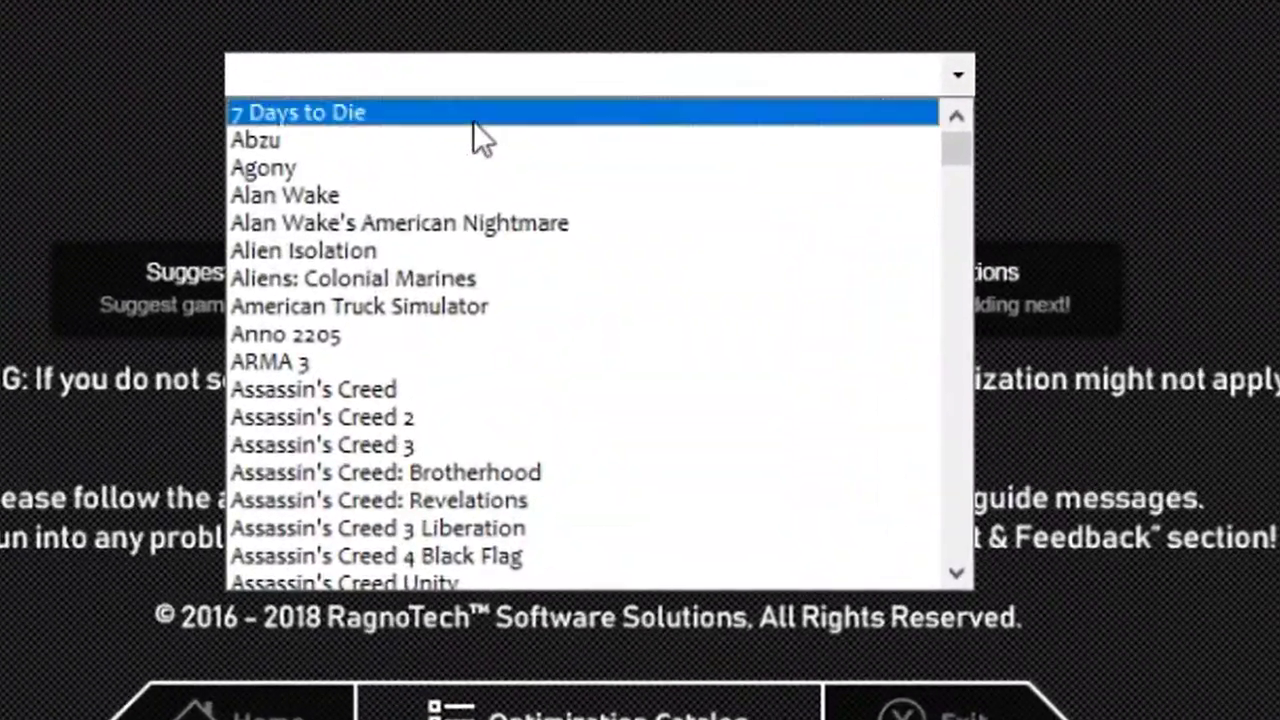
pyautogui.scroll(-9, 485, 320)
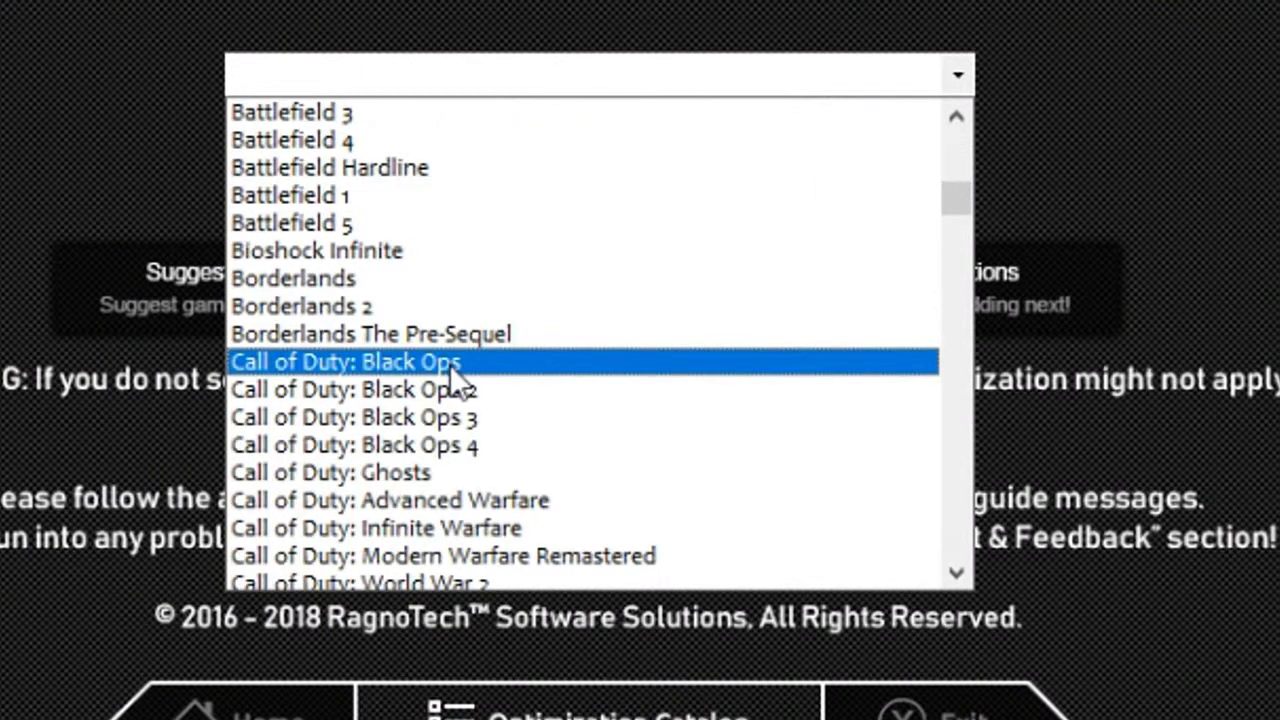
pyautogui.scroll(-3, 449, 364)
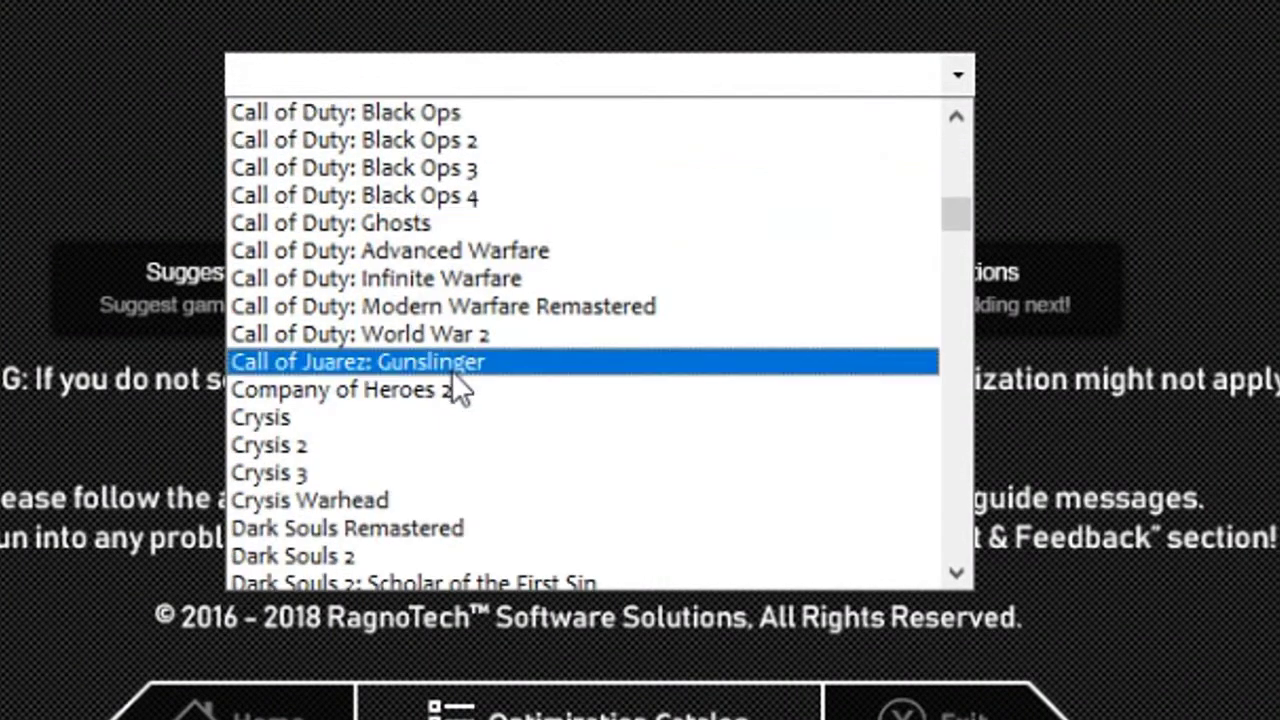
pyautogui.scroll(2, 467, 380)
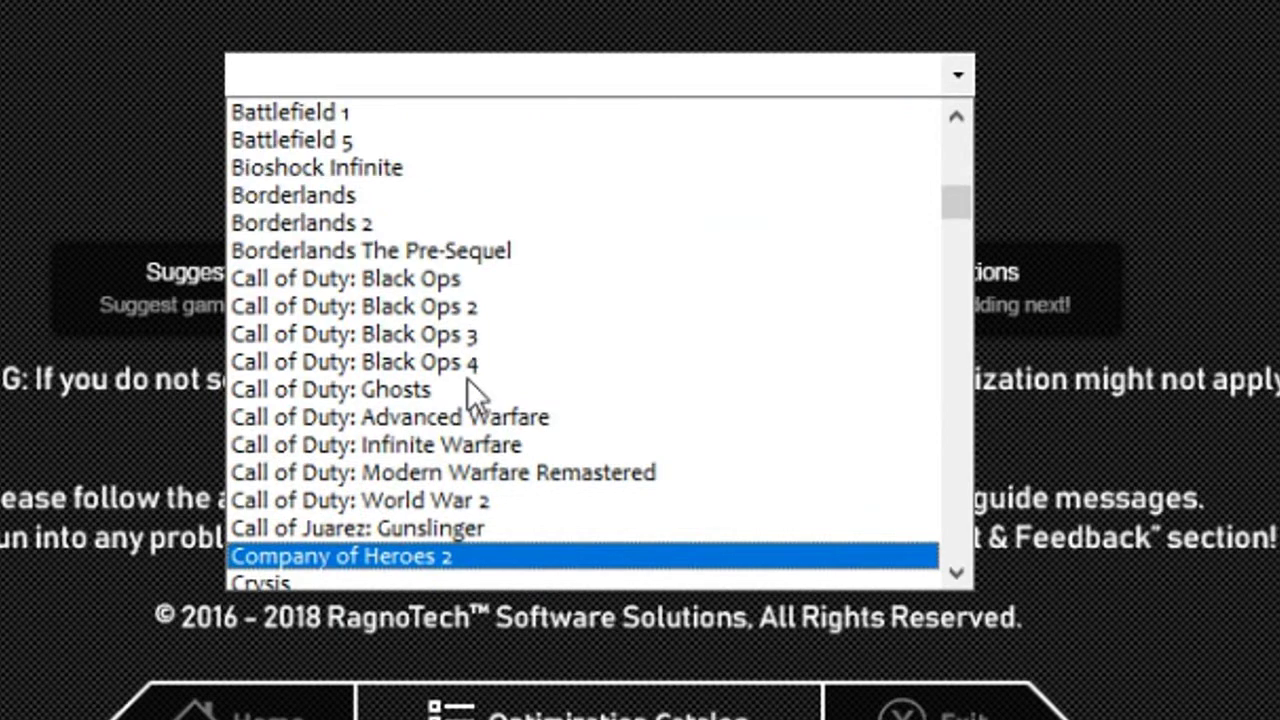
pyautogui.scroll(2, 467, 380)
pyautogui.scroll(-1, 467, 380)
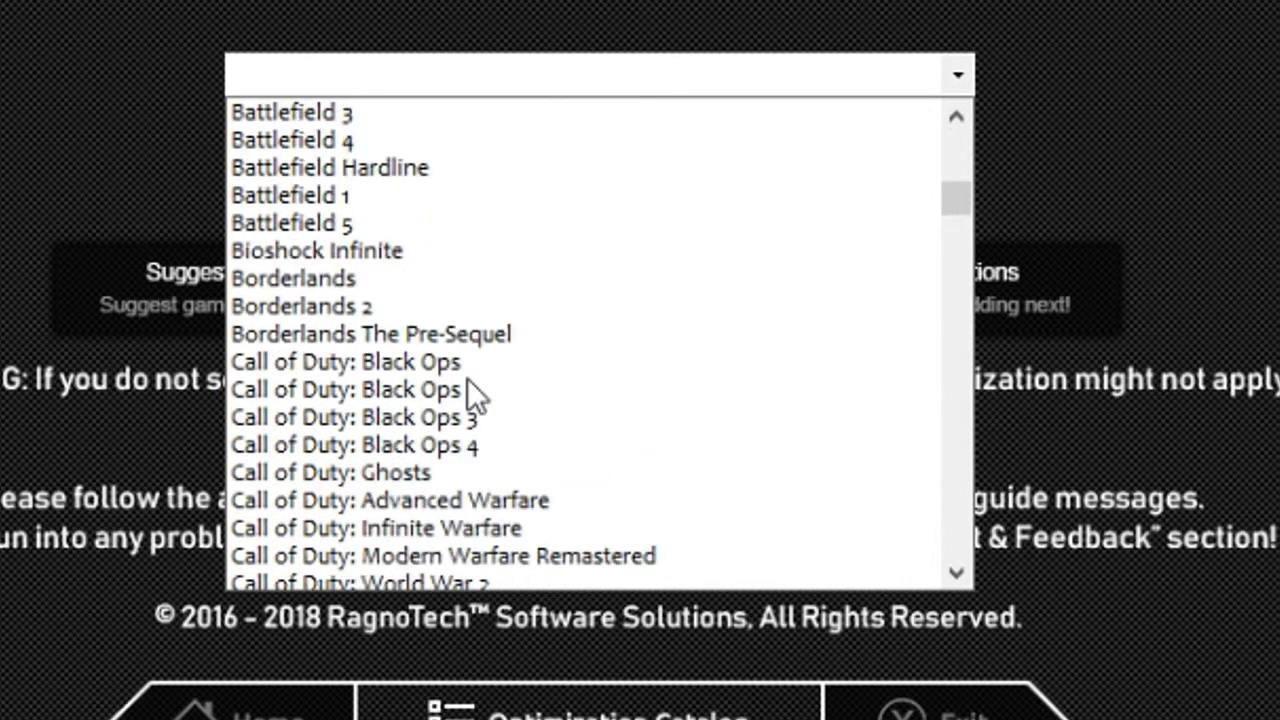
pyautogui.scroll(-9, 467, 380)
pyautogui.scroll(-8, 467, 380)
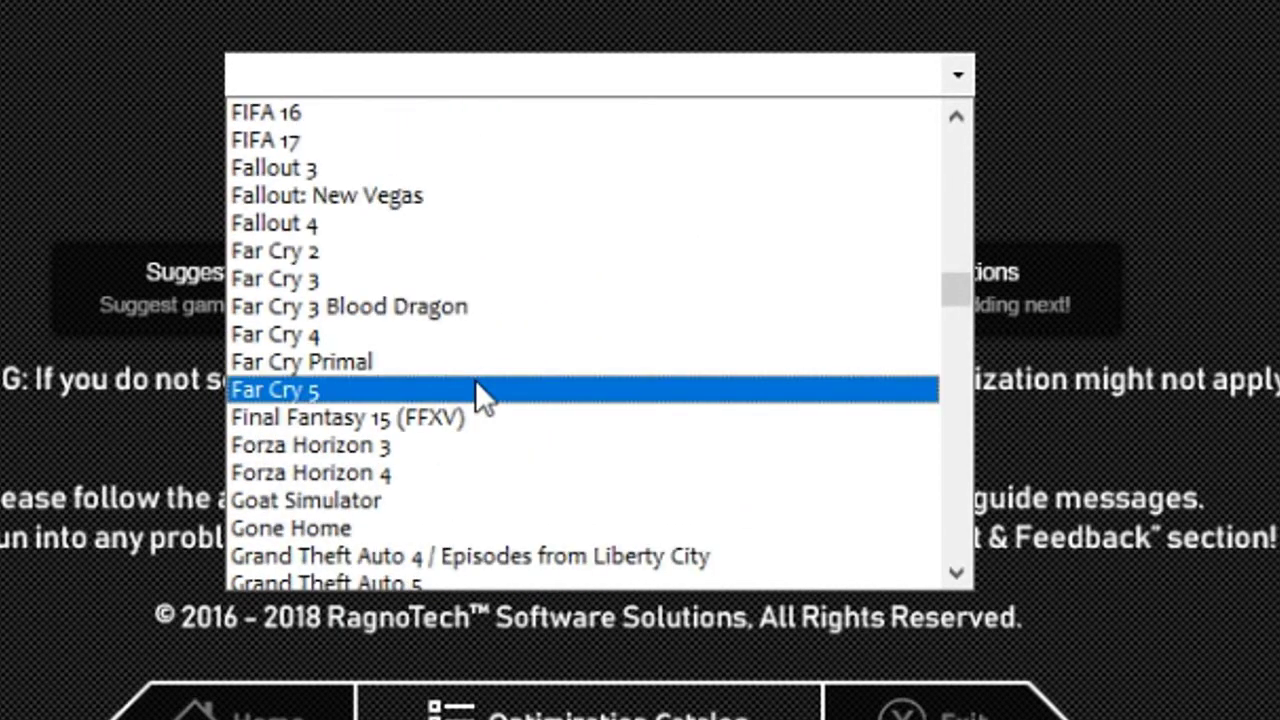
pyautogui.click(325, 279)
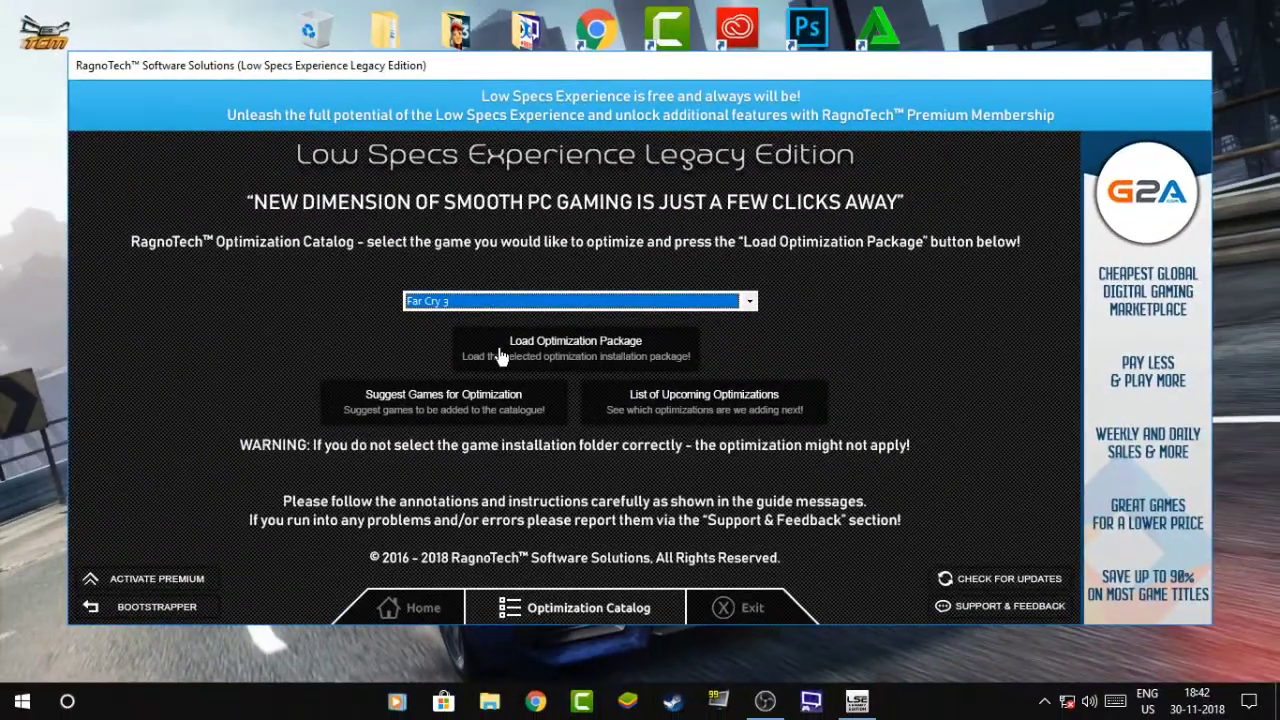
# - Load the Far Cry 3 optimization package, using the Far Cry 3 folder on Games (E:) as the installation directory, and dismiss the information message
pyautogui.click(500, 357)
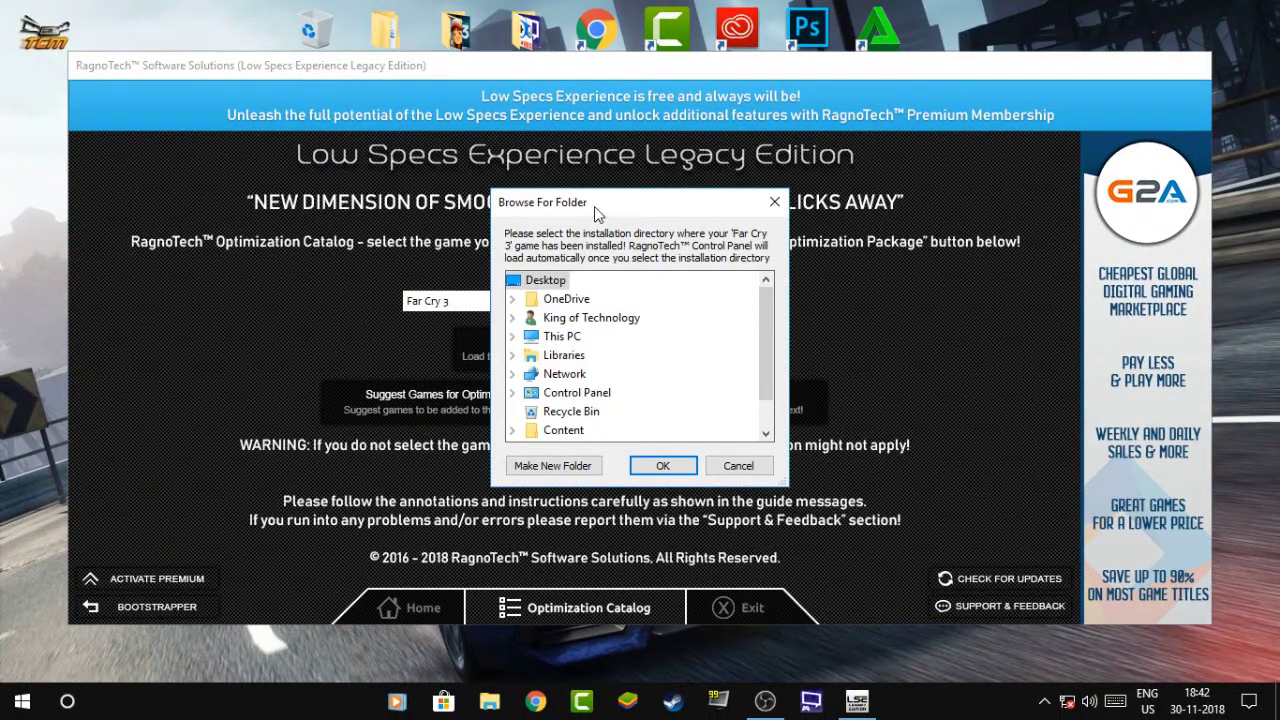
pyautogui.scroll(-1, 610, 365)
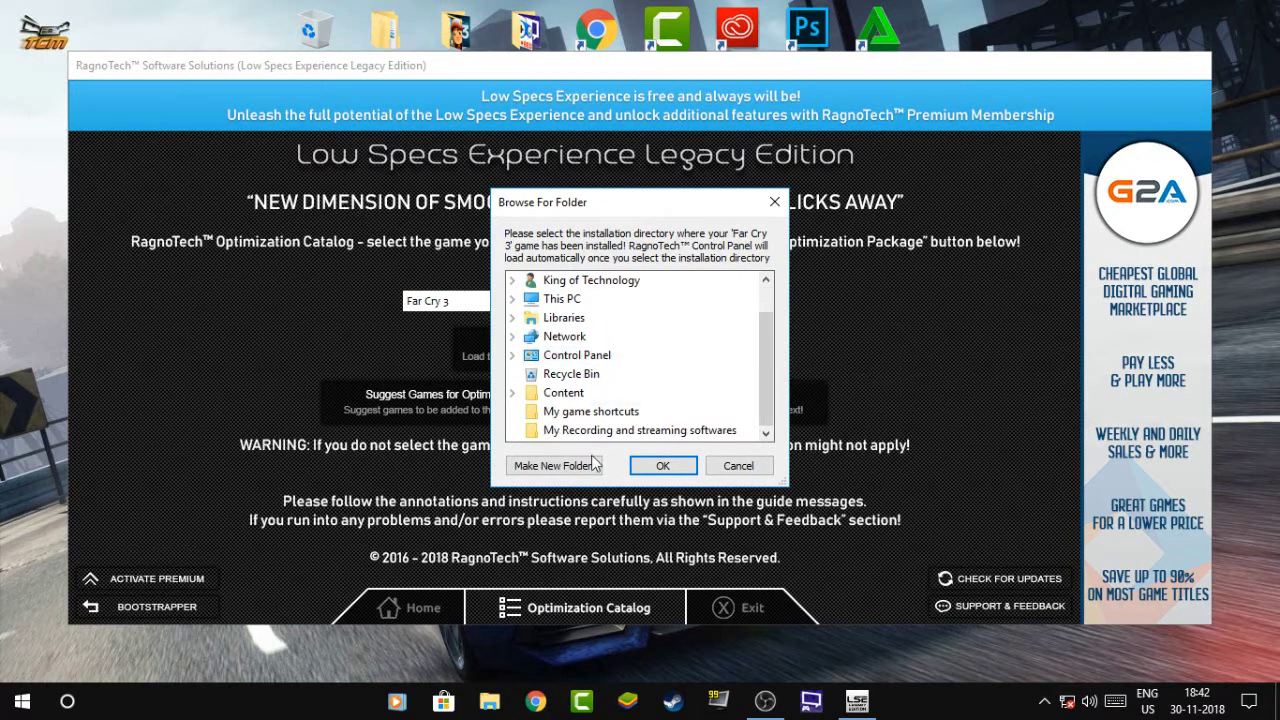
pyautogui.click(562, 299)
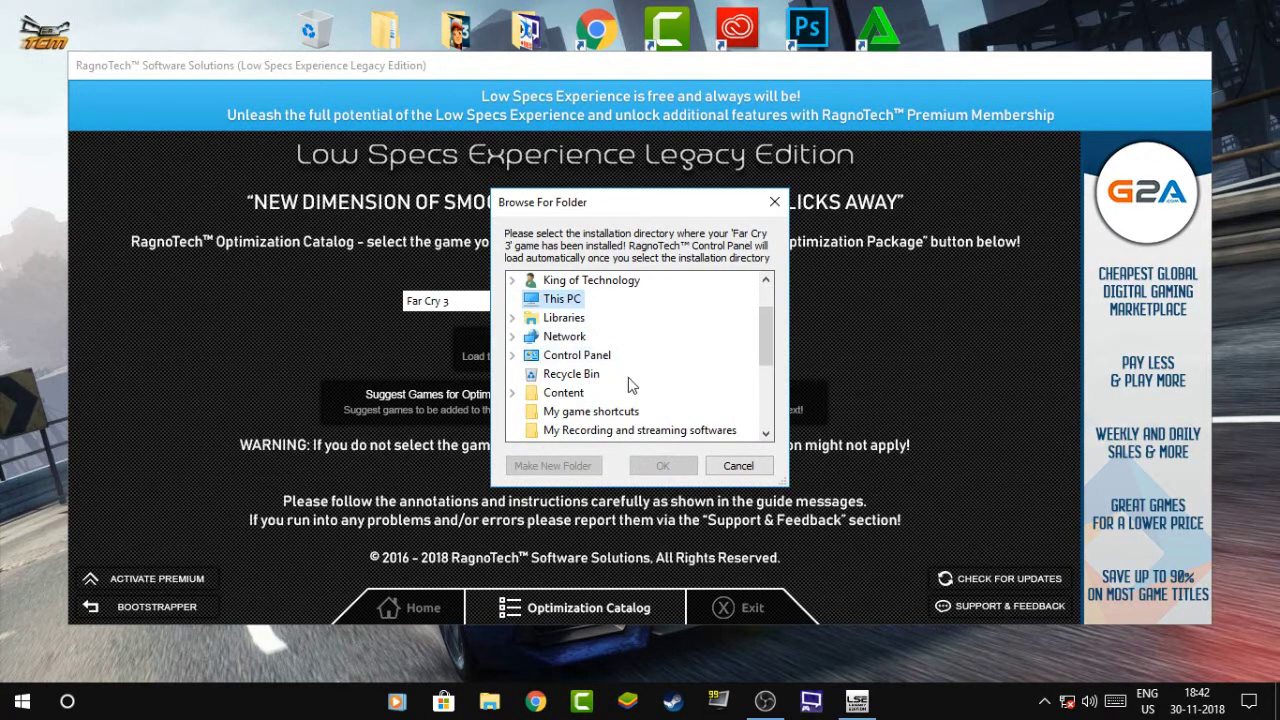
pyautogui.scroll(-3, 635, 392)
pyautogui.click(580, 297)
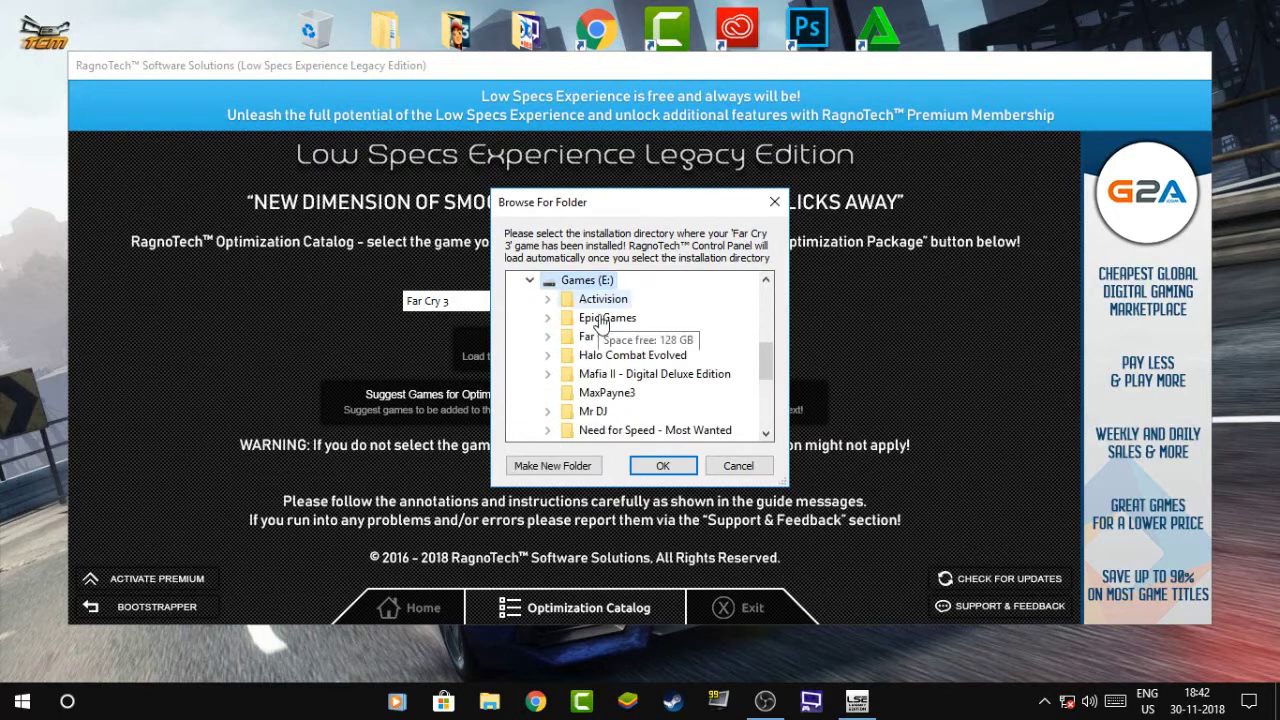
pyautogui.click(600, 337)
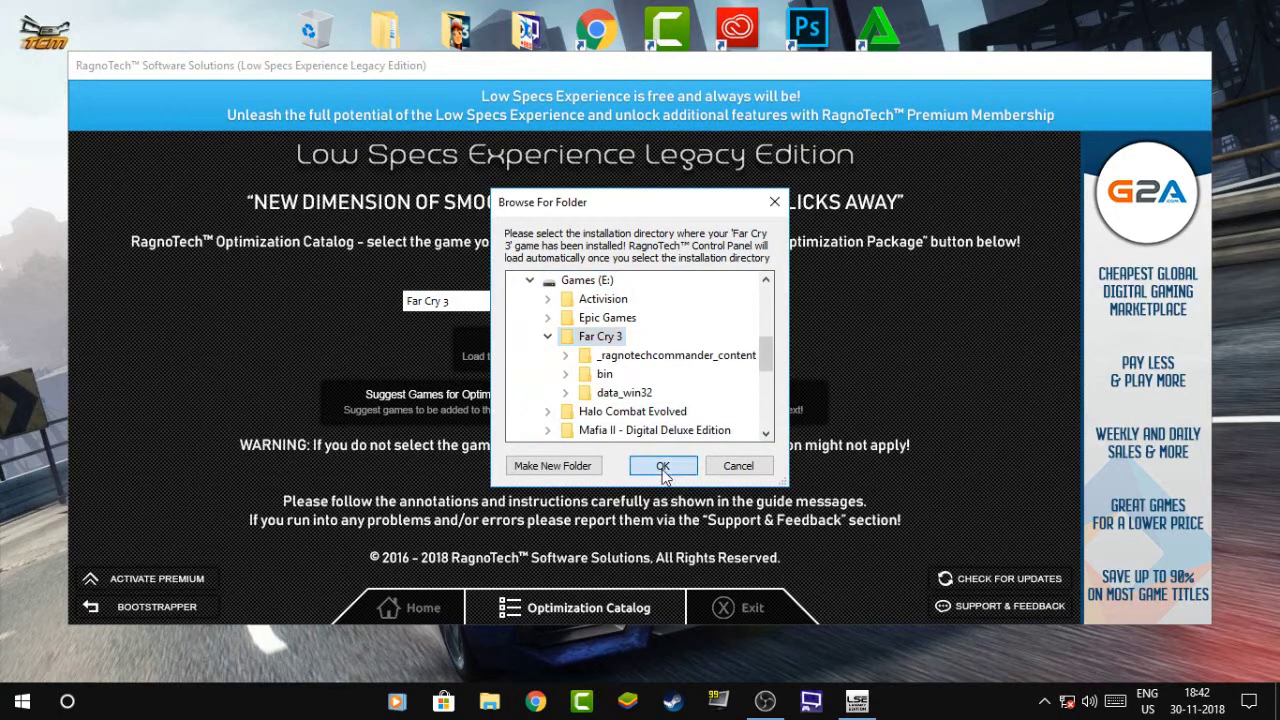
pyautogui.click(662, 467)
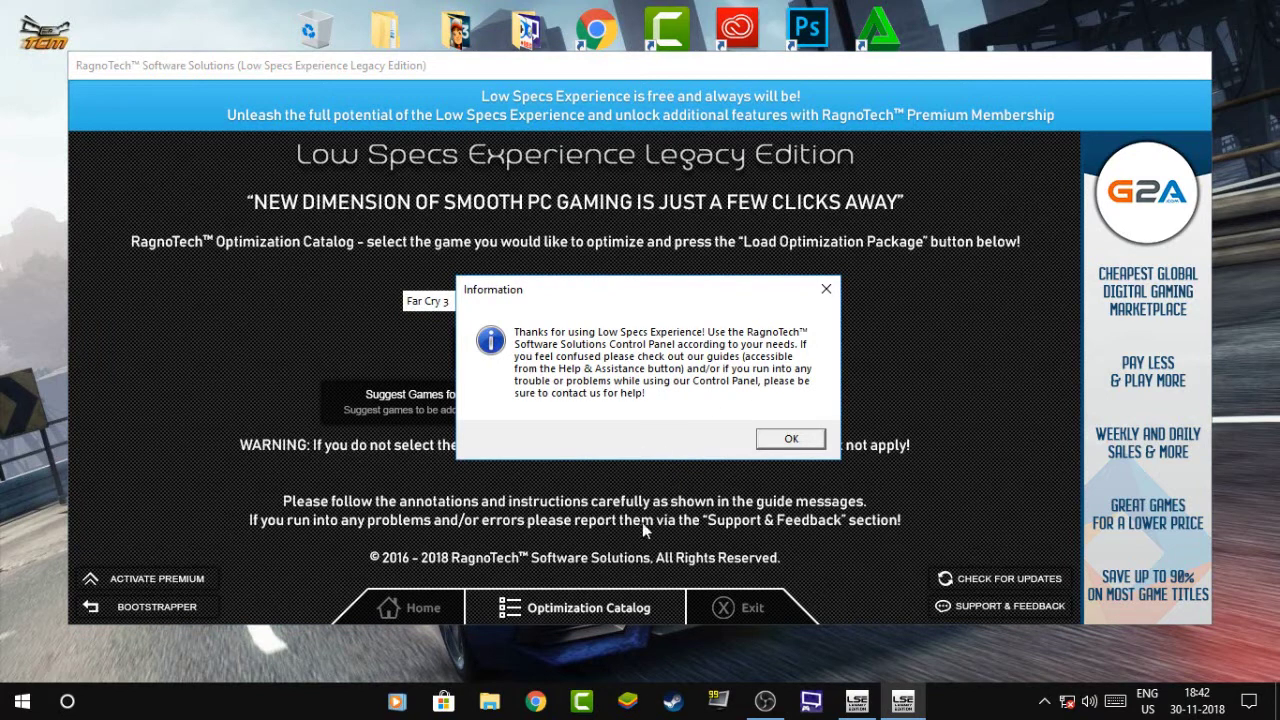
pyautogui.click(791, 440)
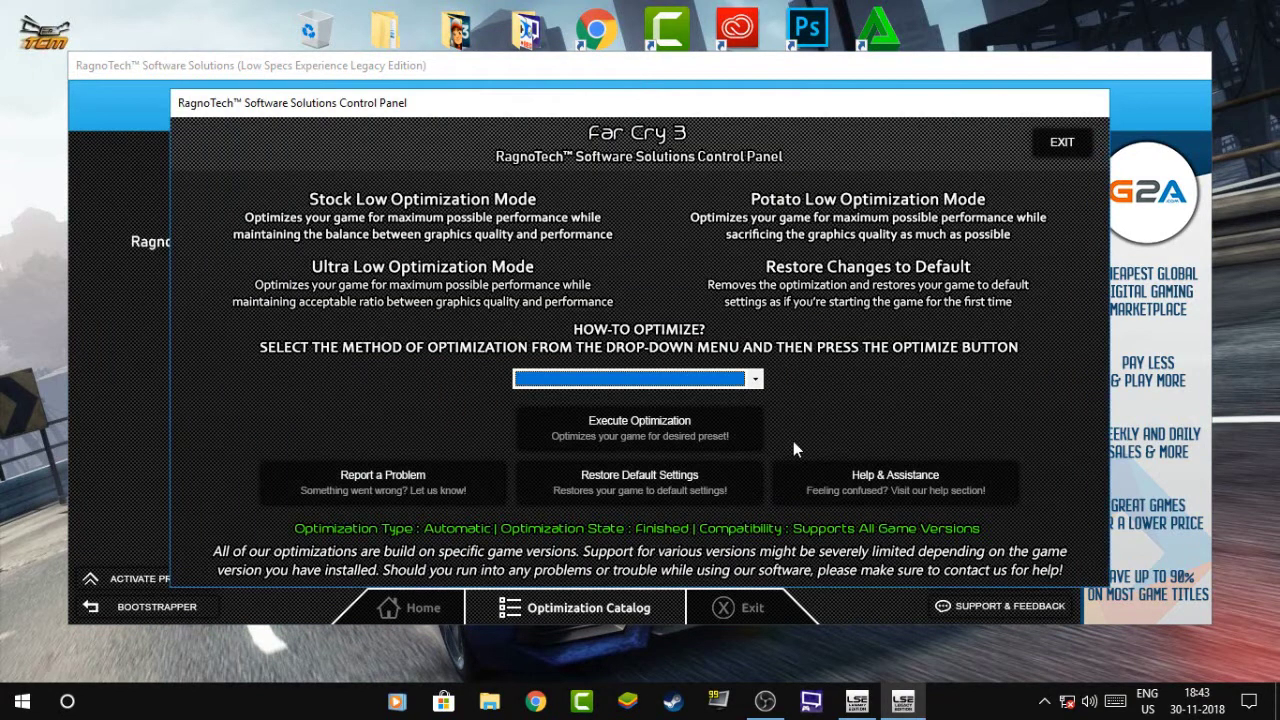
# - Open the list of optimization methods for Far Cry 3
pyautogui.click(665, 382)
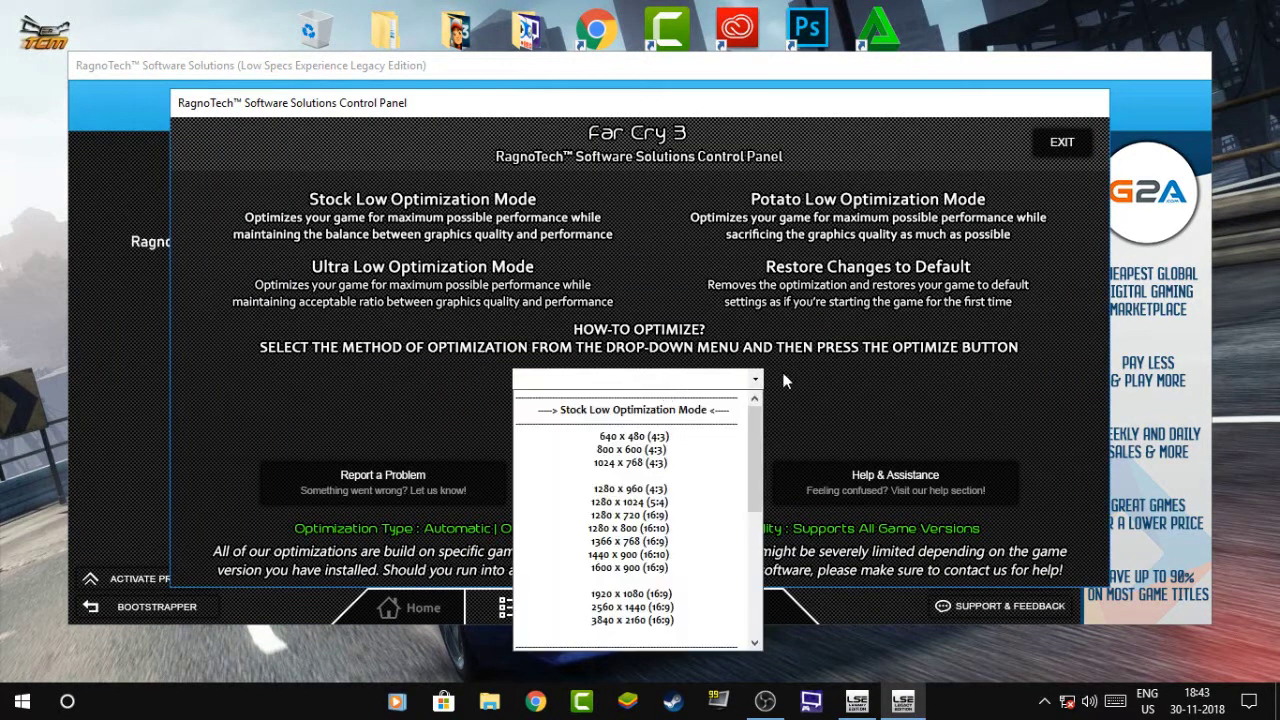